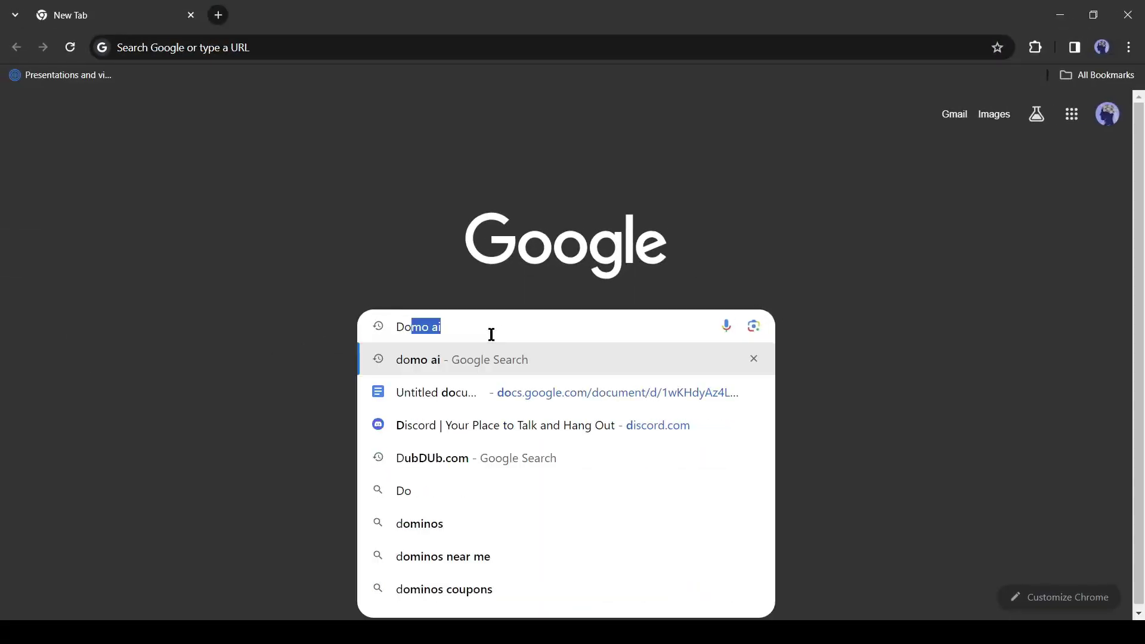
Search for DomoAI, open its art generator site, and accept the Discord server invite
{"action": "key", "text": "Return"}
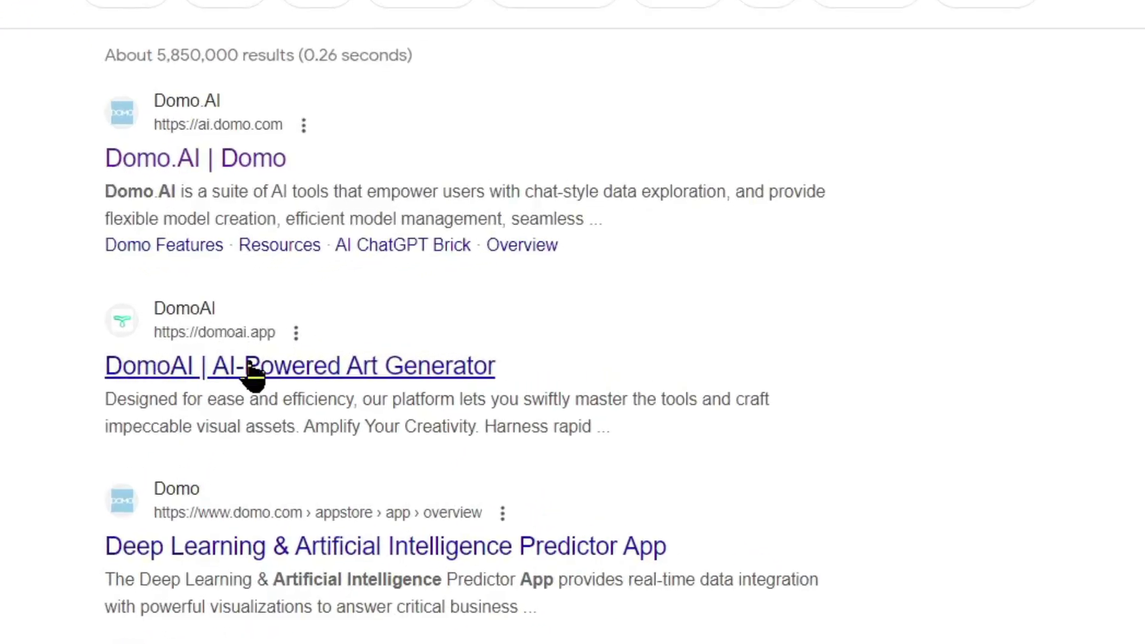
{"action": "left_click", "coordinate": [120, 364]}
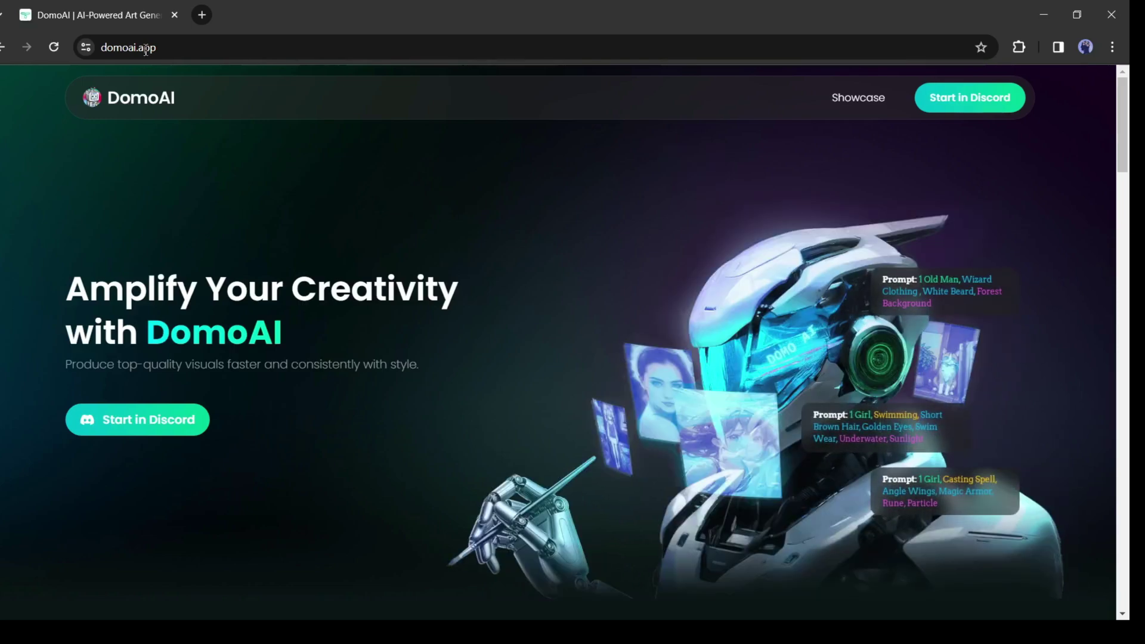
{"action": "left_click", "coordinate": [144, 427]}
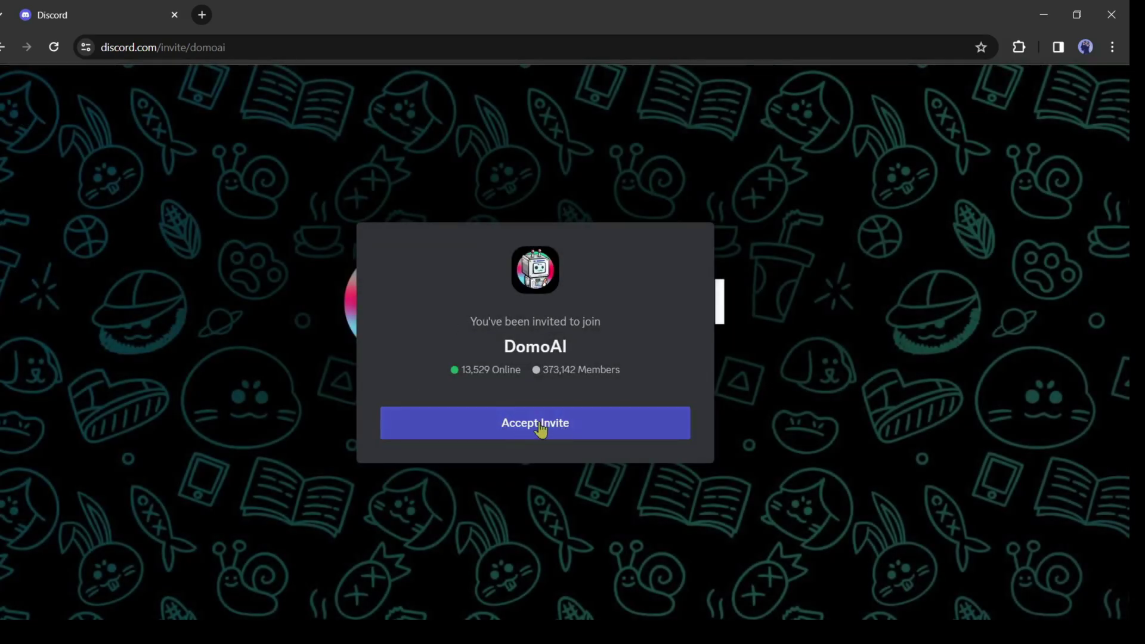
{"action": "left_click", "coordinate": [541, 424]}
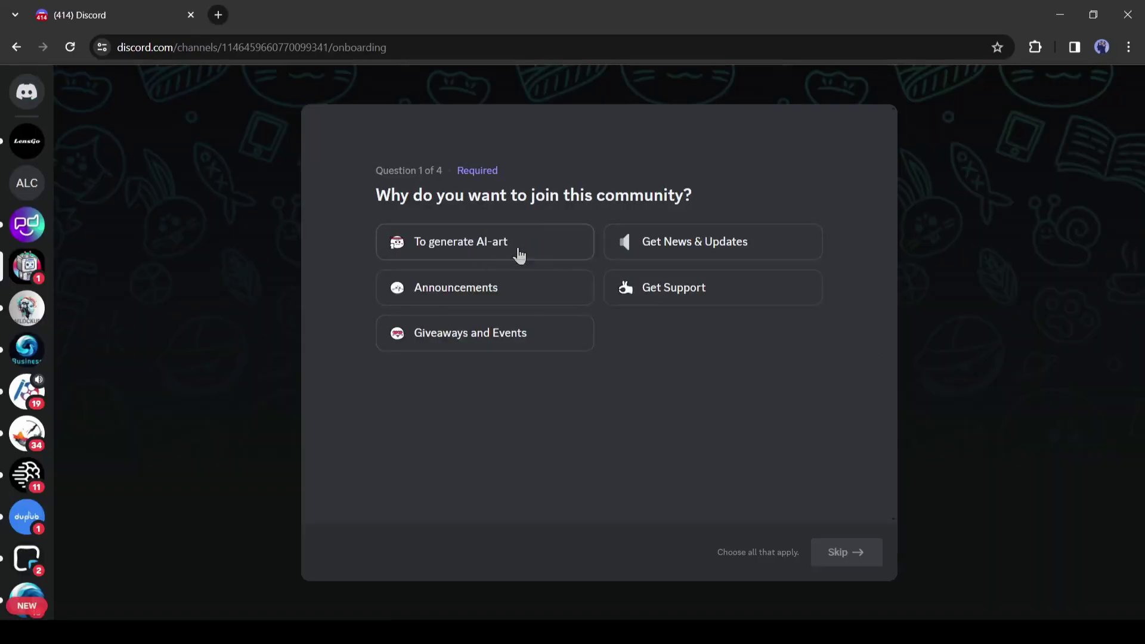
Answer onboarding with AI art, 18+, Contests & Events and English, then accept the rules
{"action": "left_click", "coordinate": [518, 254]}
{"action": "left_click", "coordinate": [847, 552]}
{"action": "left_click", "coordinate": [712, 246]}
{"action": "left_click", "coordinate": [712, 287]}
{"action": "left_click", "coordinate": [857, 550]}
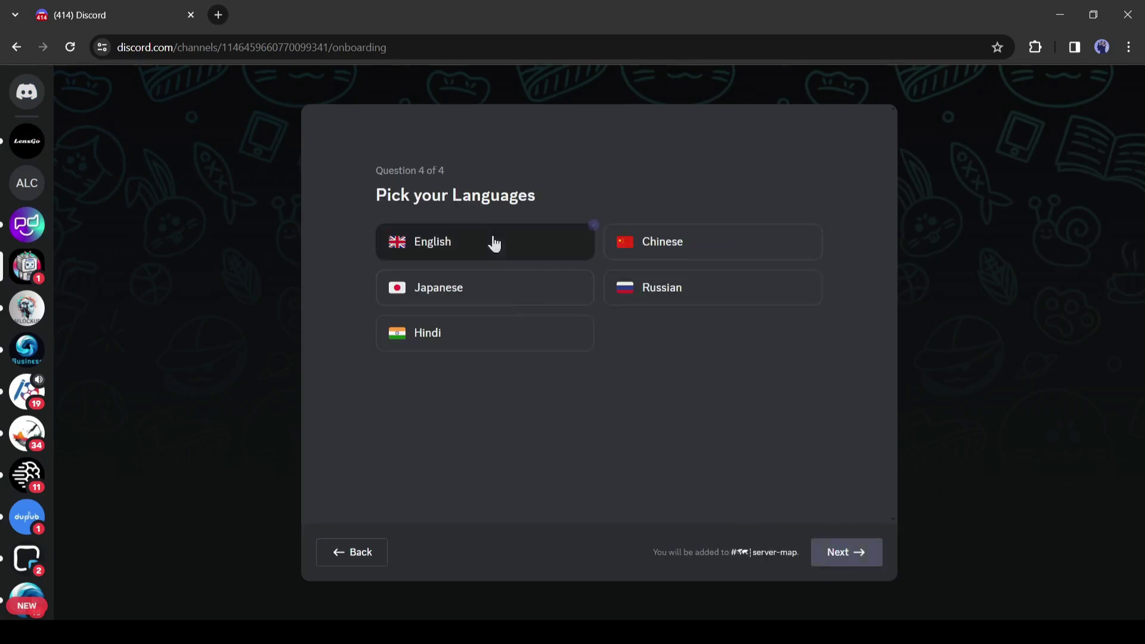
{"action": "left_click", "coordinate": [493, 243]}
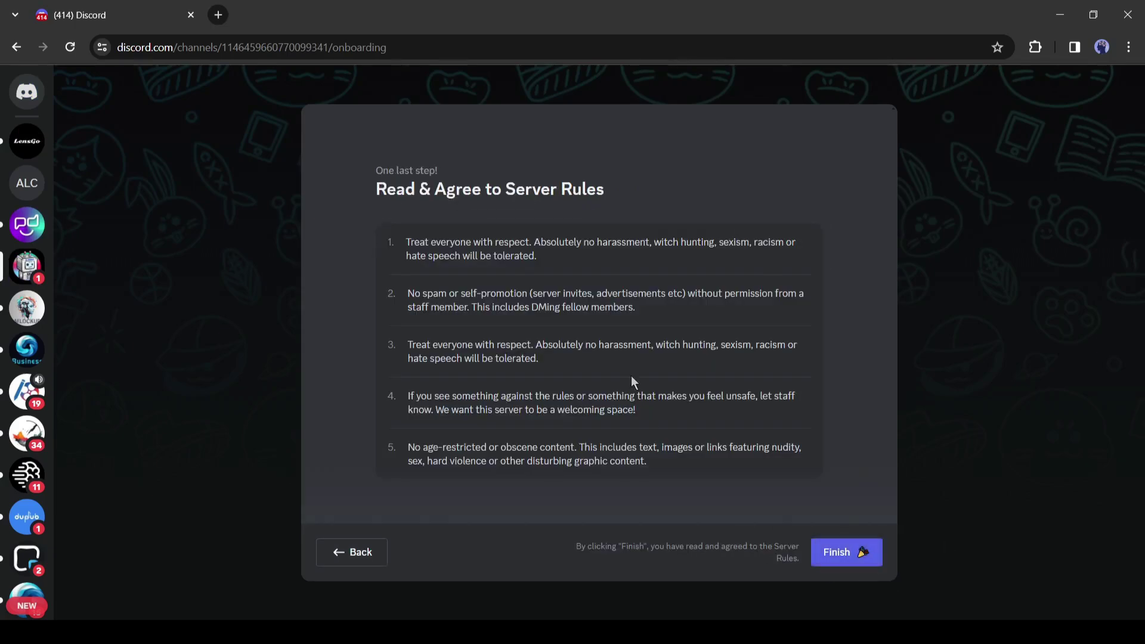
{"action": "left_click", "coordinate": [846, 552]}
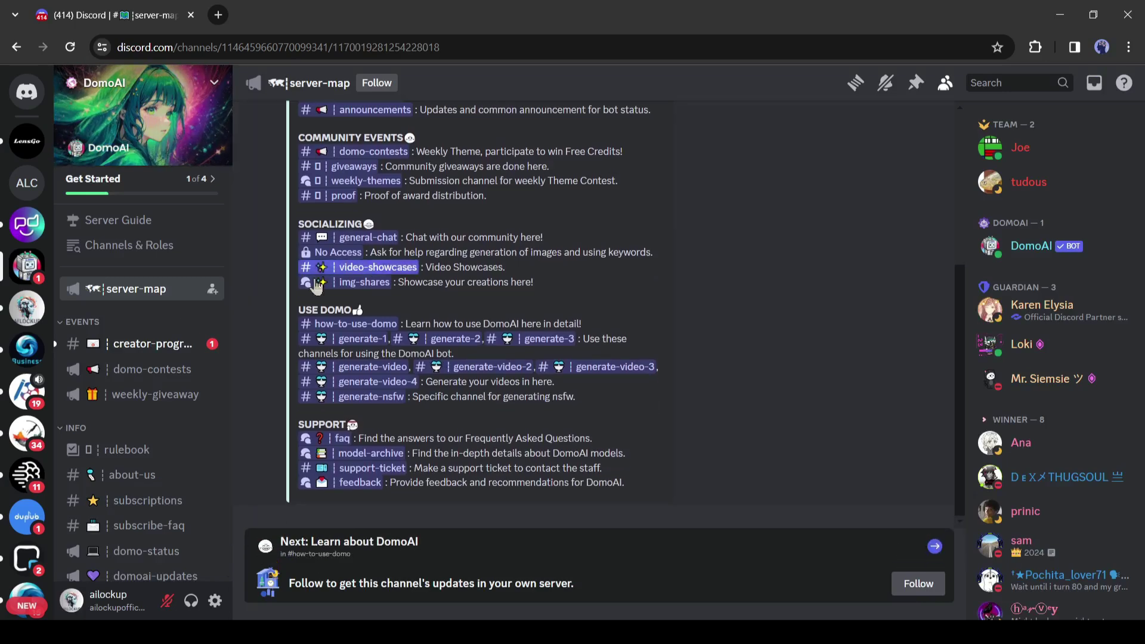
Read through the server-map channel, including the note about which channels to use with the bot
{"action": "scroll", "coordinate": [230, 308], "scroll_direction": "down", "scroll_amount": 2}
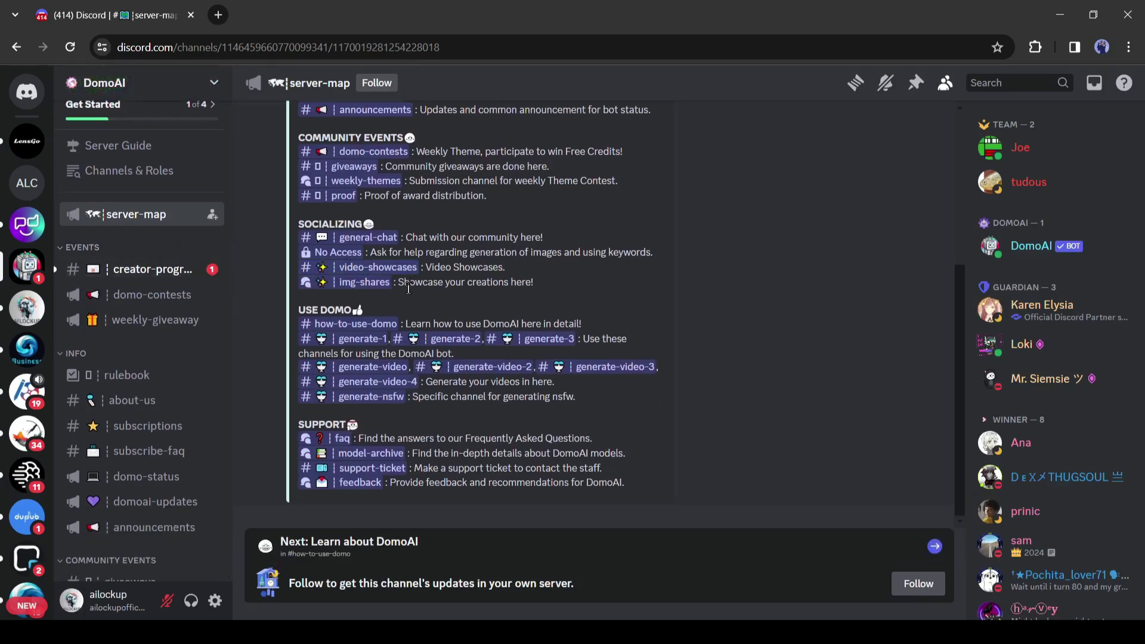
{"action": "scroll", "coordinate": [409, 288], "scroll_direction": "up", "scroll_amount": 4}
{"action": "scroll", "coordinate": [347, 295], "scroll_direction": "down", "scroll_amount": 1}
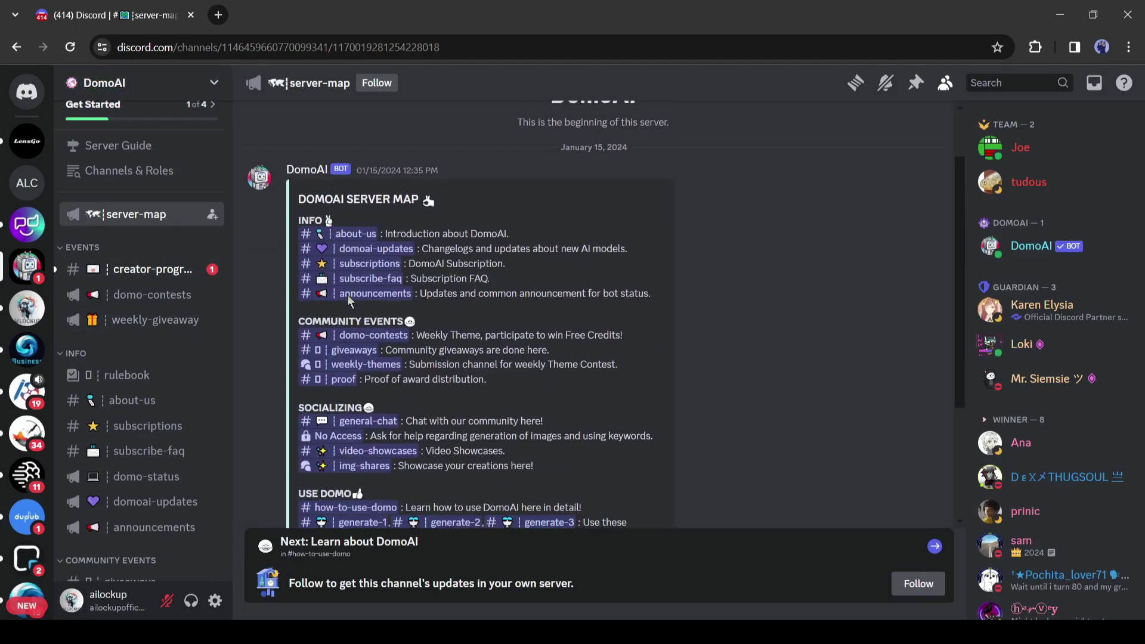
{"action": "scroll", "coordinate": [375, 303], "scroll_direction": "up", "scroll_amount": 1}
{"action": "scroll", "coordinate": [454, 310], "scroll_direction": "down", "scroll_amount": 3}
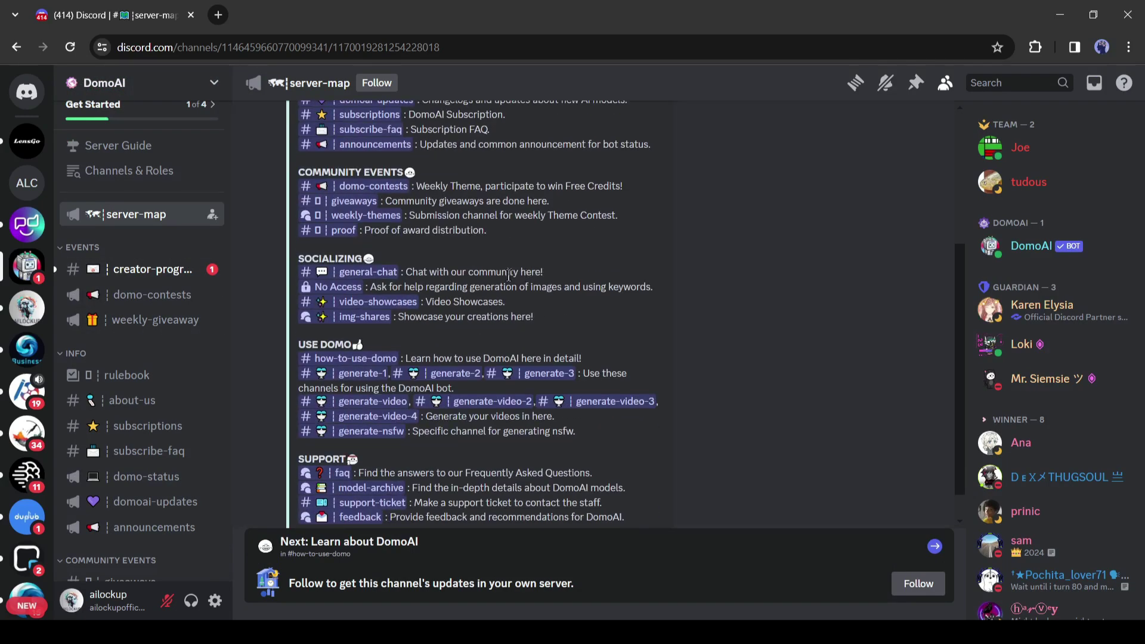
{"action": "scroll", "coordinate": [358, 358], "scroll_direction": "down", "scroll_amount": 1}
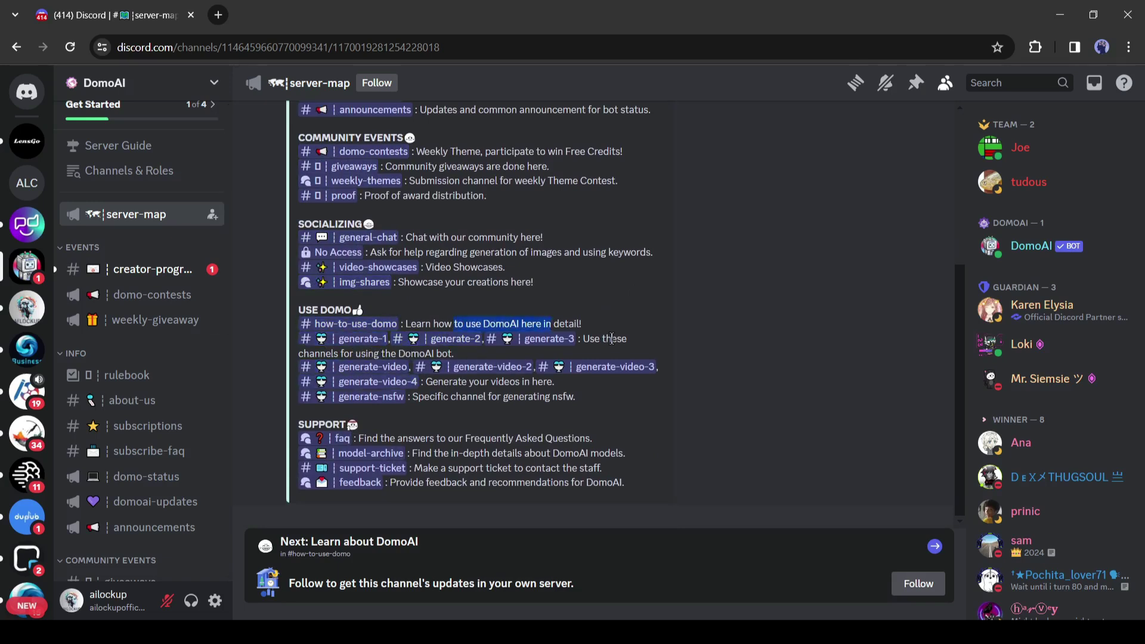
{"action": "left_click_drag", "start_coordinate": [340, 355], "coordinate": [575, 399]}
{"action": "left_click", "coordinate": [481, 414]}
{"action": "scroll", "coordinate": [119, 466], "scroll_direction": "down", "scroll_amount": 10}
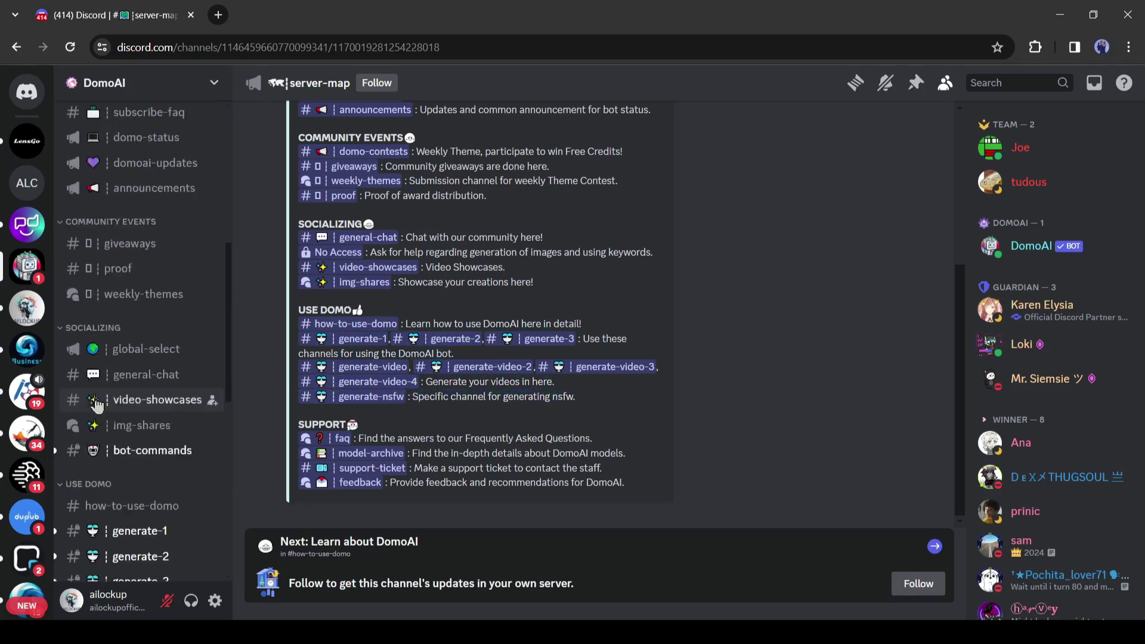
{"action": "mouse_move", "coordinate": [156, 210]}
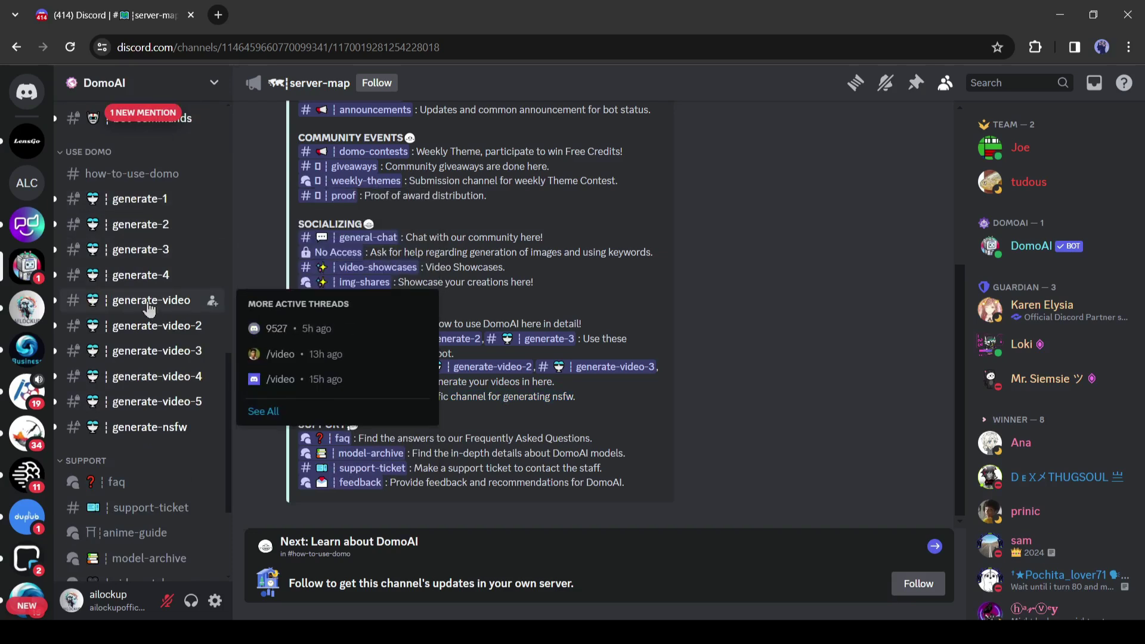
{"action": "mouse_move", "coordinate": [152, 362]}
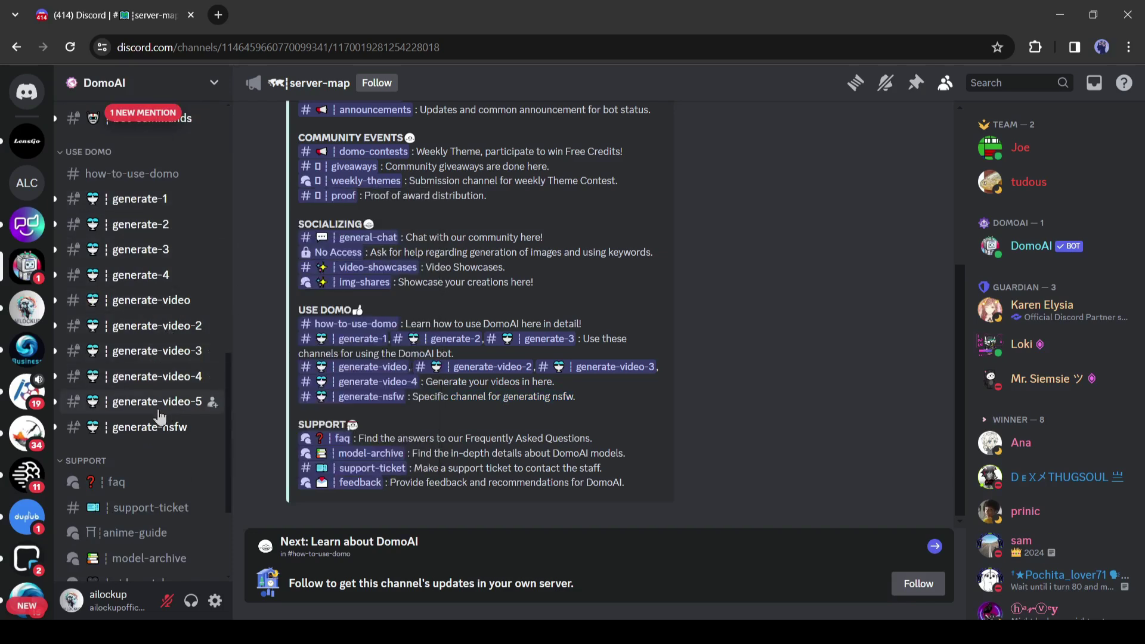
In the generate-1 channel, pick DomoAI's /animate from the slash-command list
{"action": "left_click", "coordinate": [148, 206]}
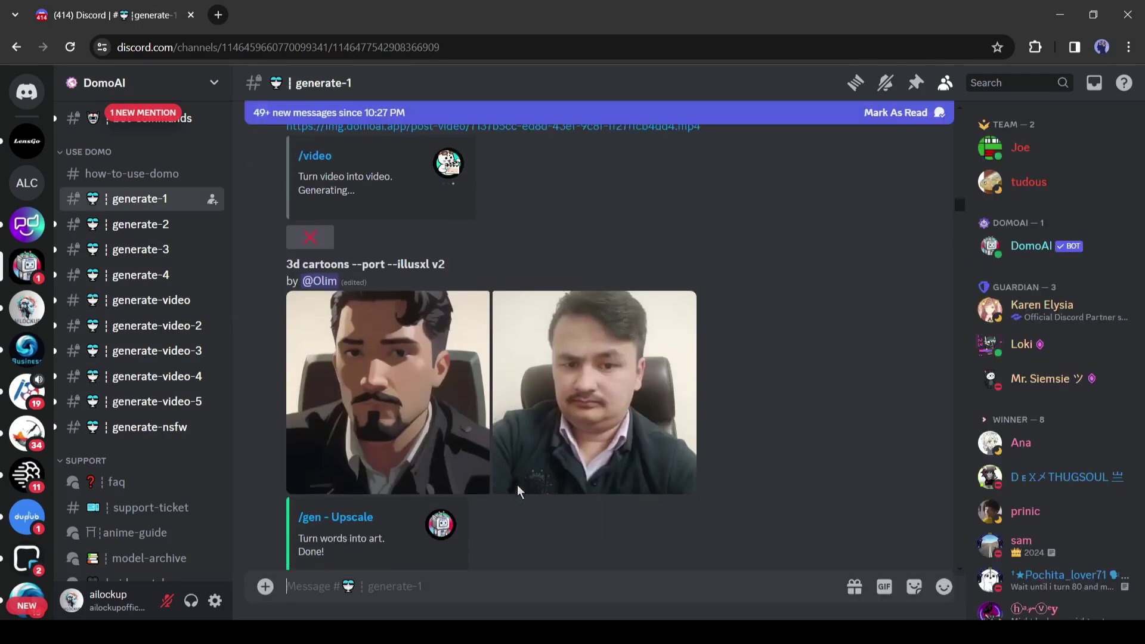
{"action": "type", "text": "/"}
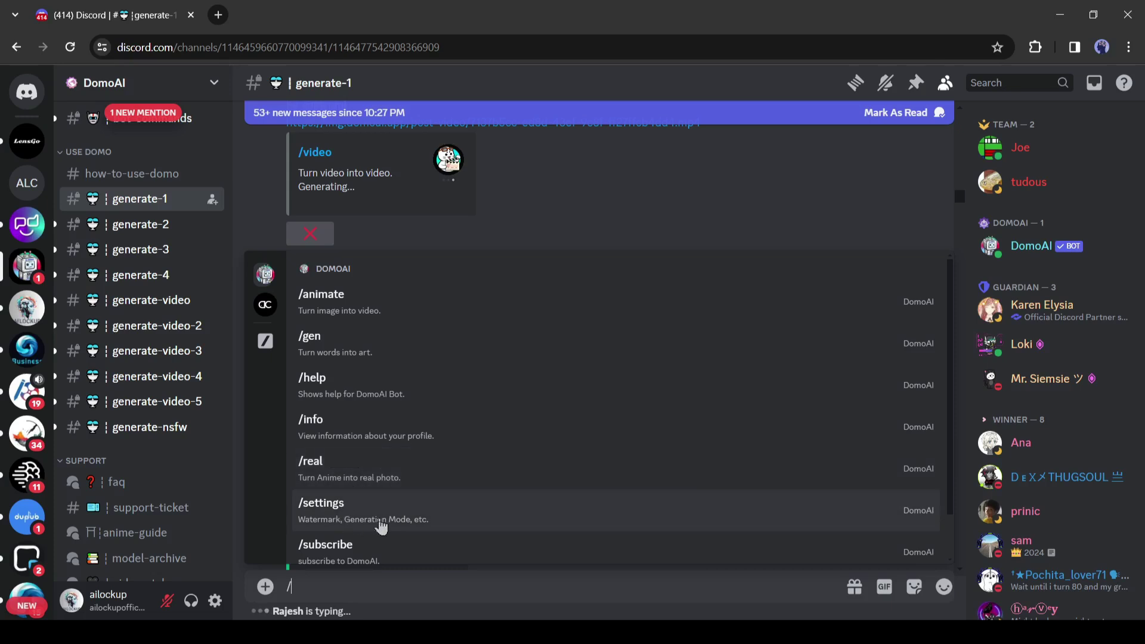
{"action": "scroll", "coordinate": [373, 544], "scroll_direction": "down", "scroll_amount": 1}
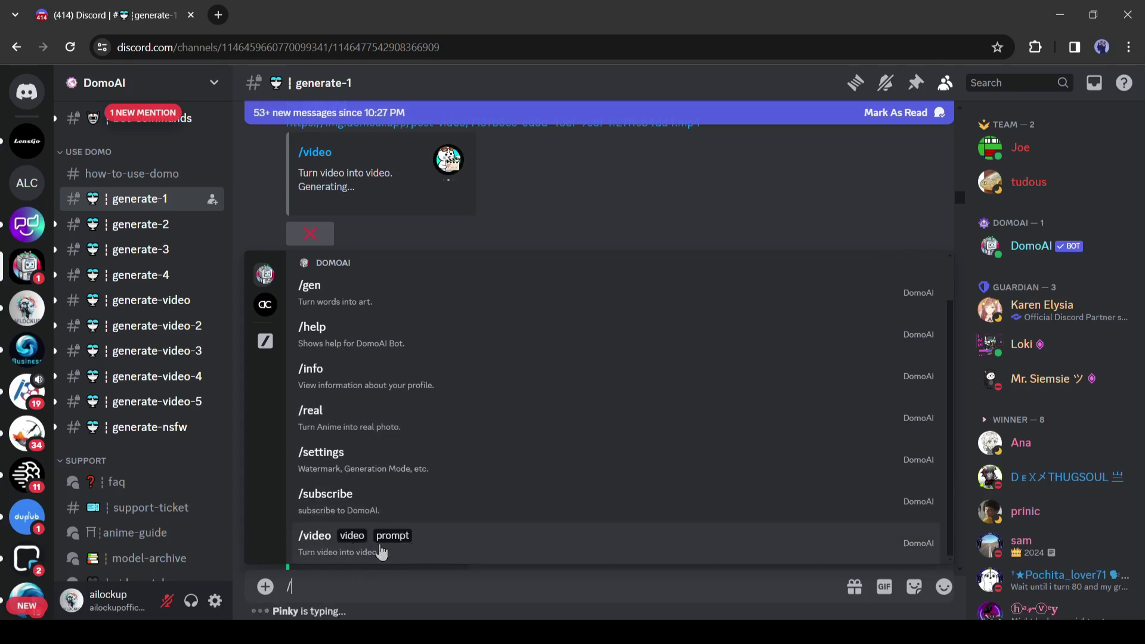
{"action": "scroll", "coordinate": [366, 560], "scroll_direction": "up", "scroll_amount": 1}
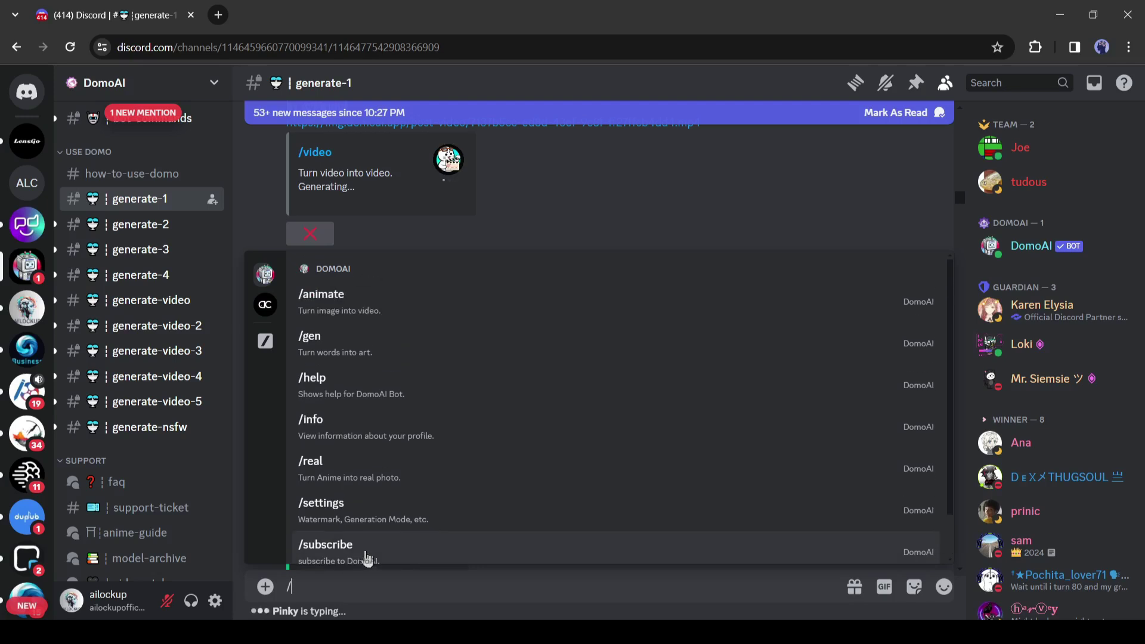
{"action": "left_click", "coordinate": [369, 307]}
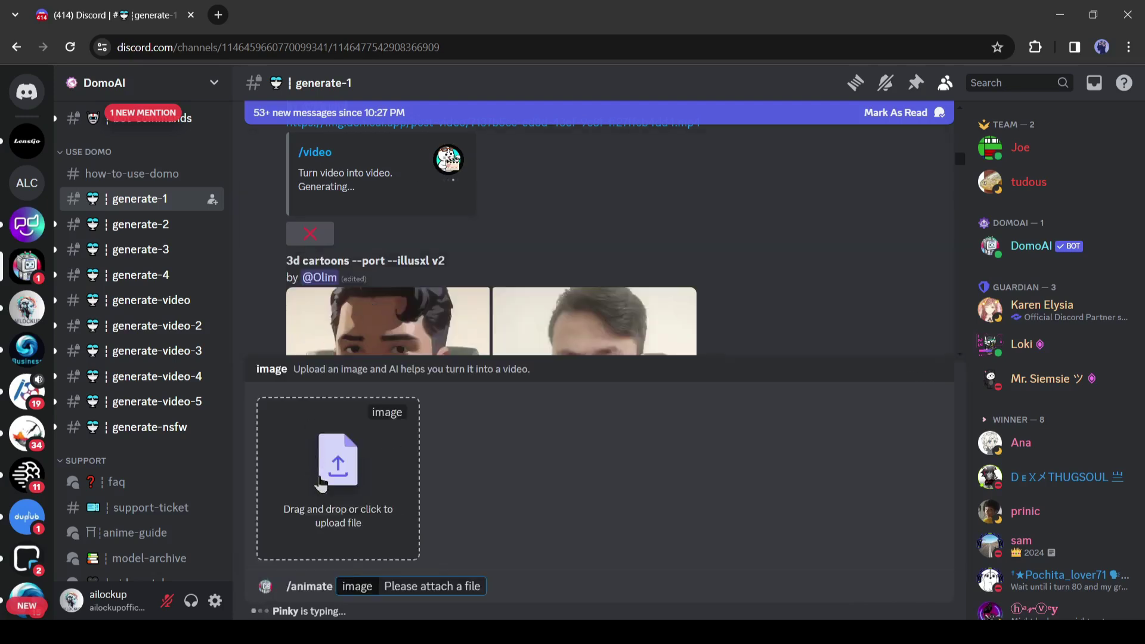
Attach the romantic couple image and send the /animate request
{"action": "left_click", "coordinate": [337, 471]}
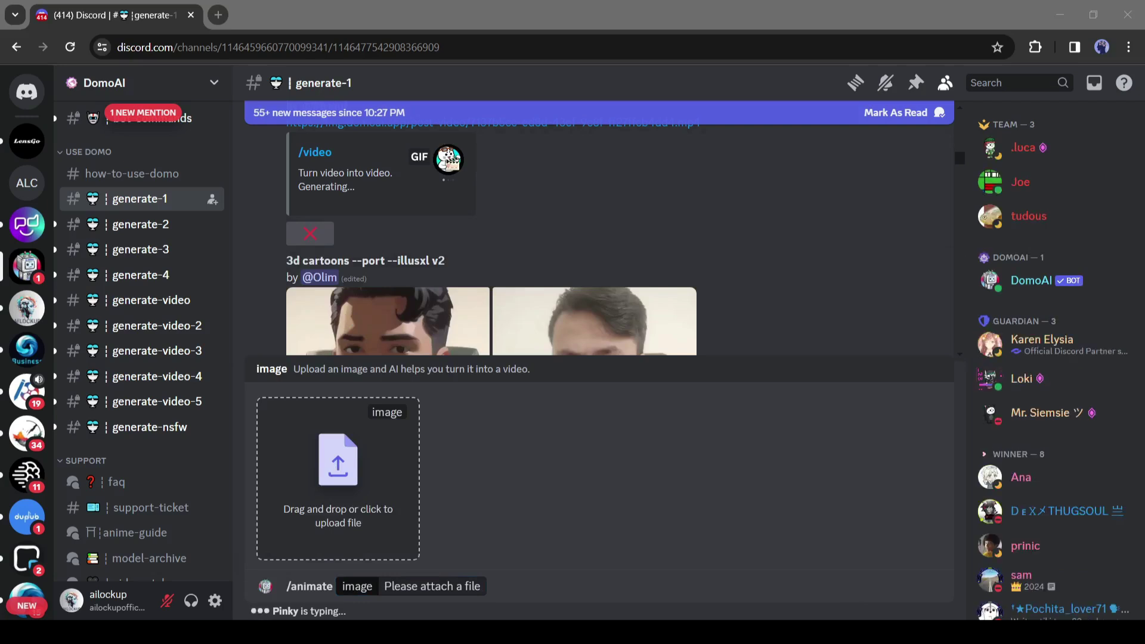
{"action": "key", "text": "Return"}
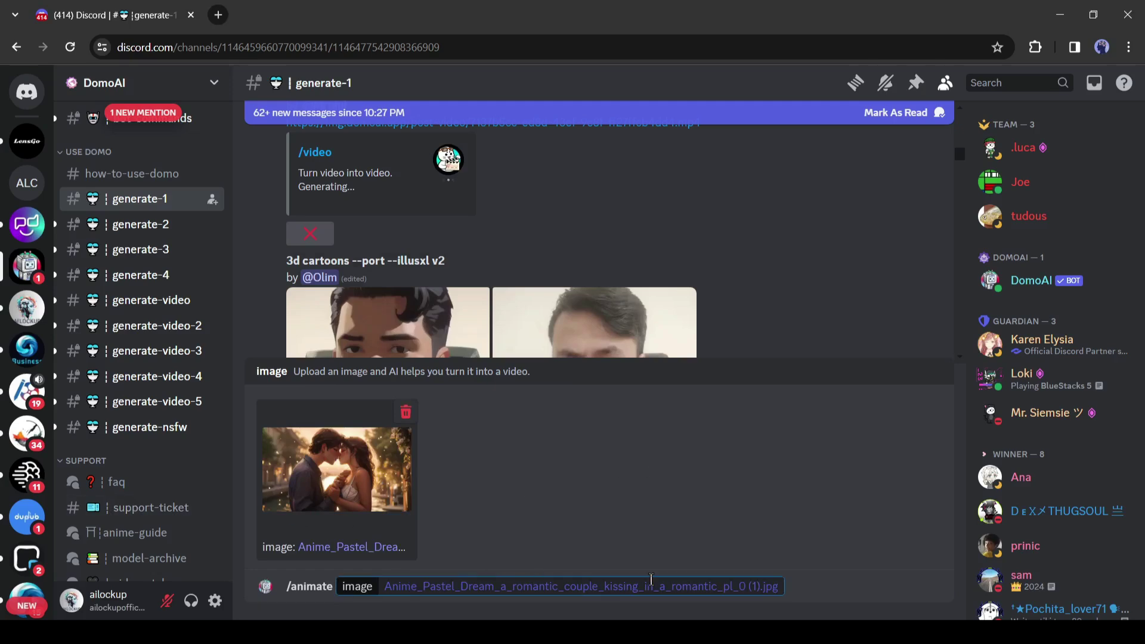
{"action": "key", "text": "Return"}
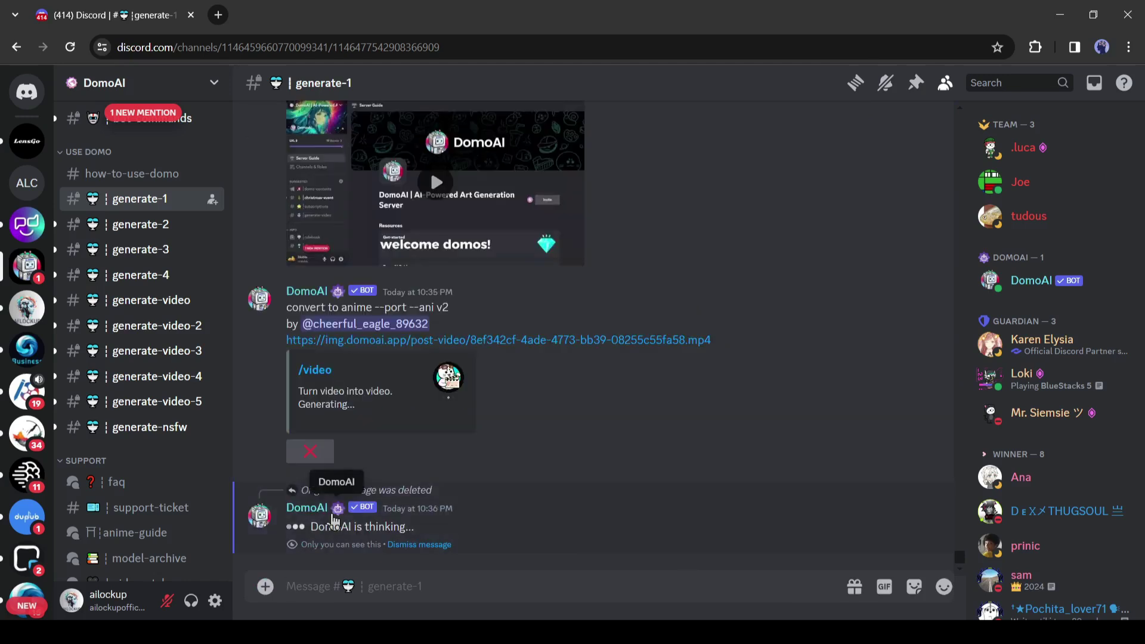
Choose high intensity and a 3-second length, then start the animation
{"action": "scroll", "coordinate": [507, 526], "scroll_direction": "up", "scroll_amount": 5}
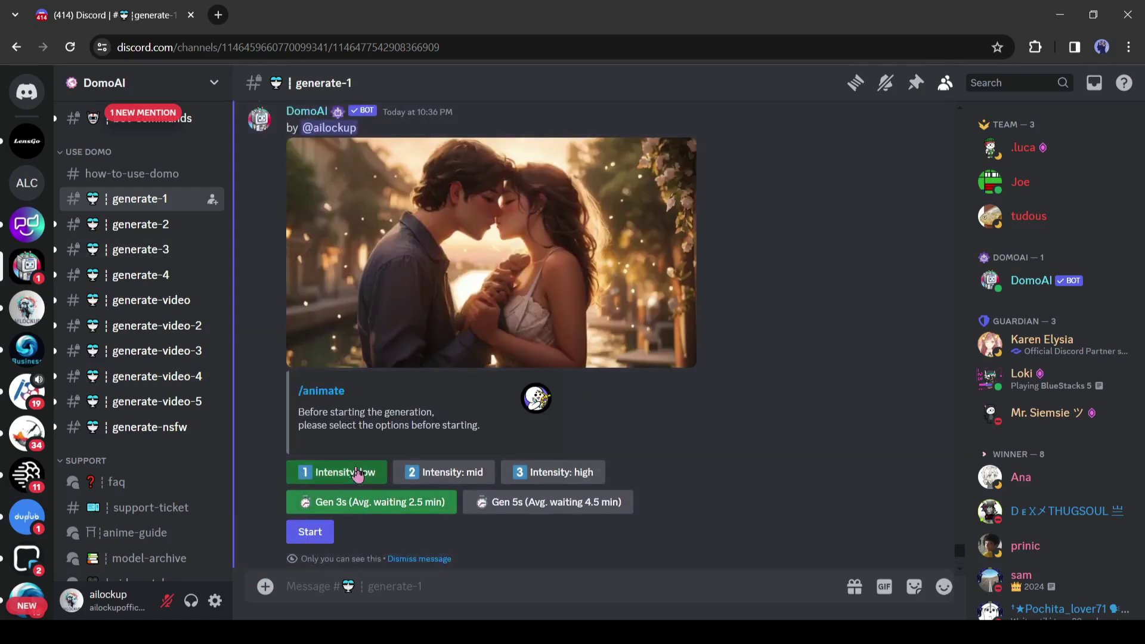
{"action": "left_click", "coordinate": [540, 474]}
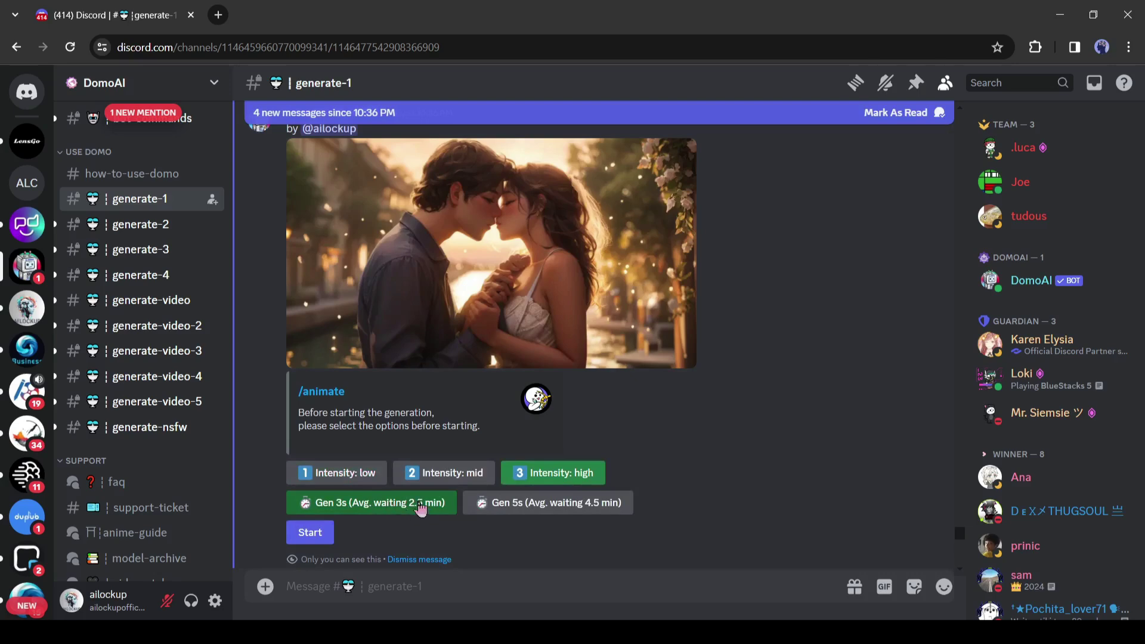
{"action": "left_click", "coordinate": [416, 511]}
{"action": "left_click", "coordinate": [314, 535]}
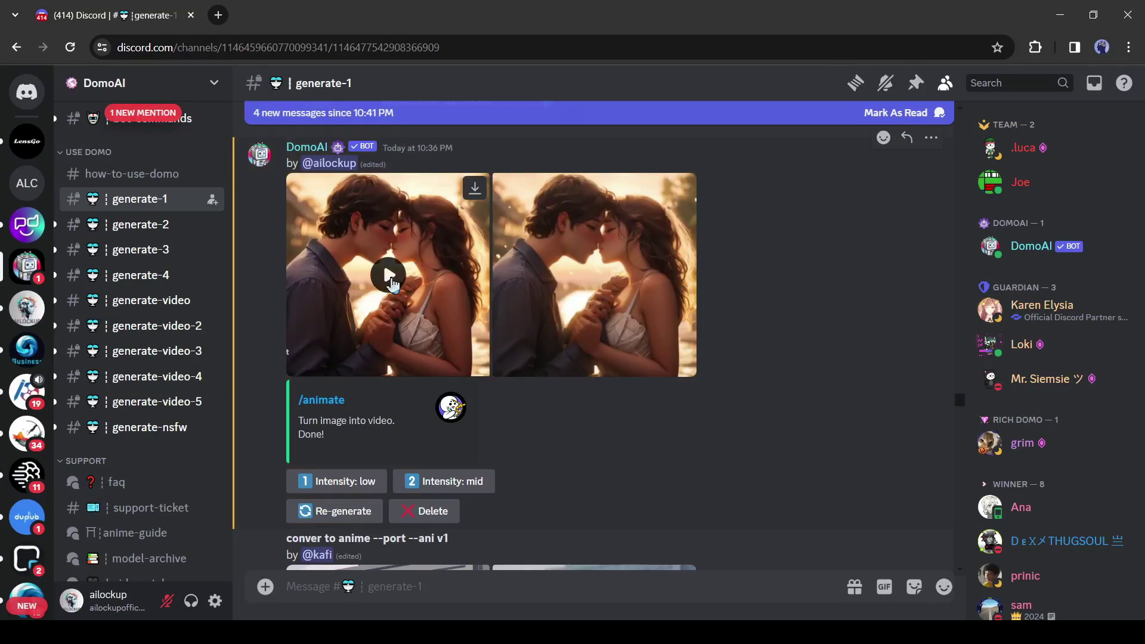
{"action": "left_click", "coordinate": [447, 237]}
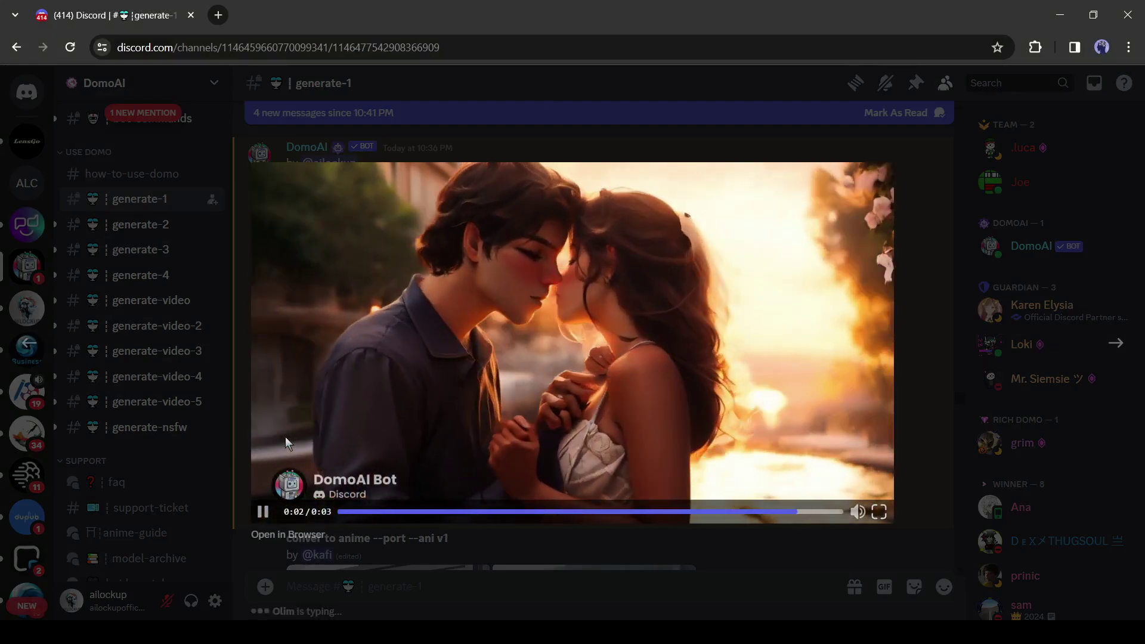
{"action": "left_click", "coordinate": [265, 513]}
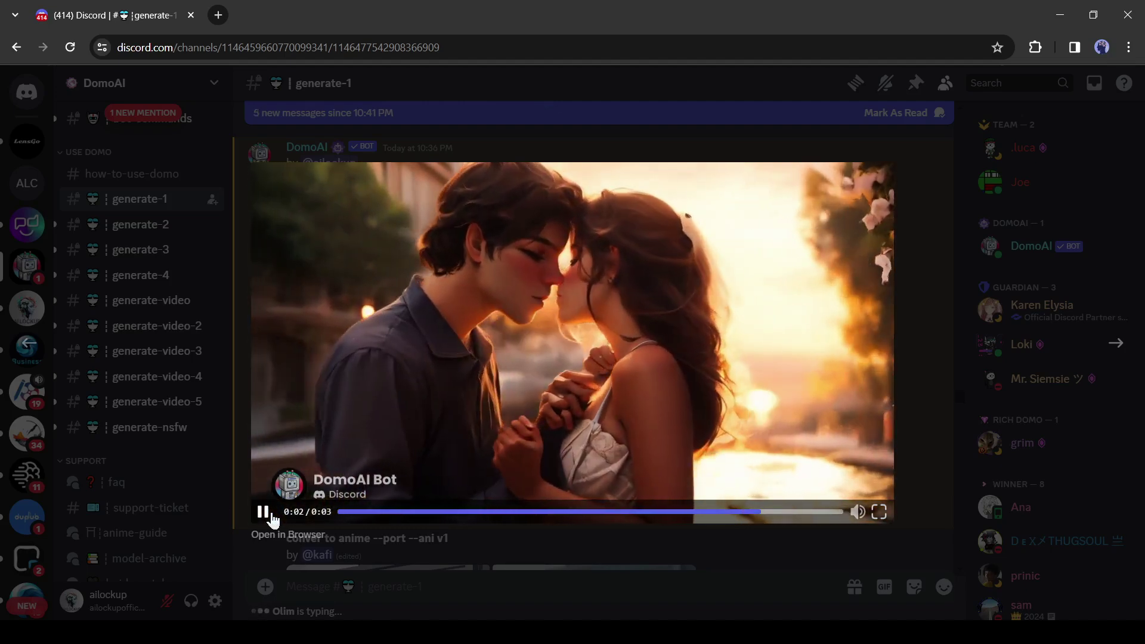
{"action": "key", "text": "Escape"}
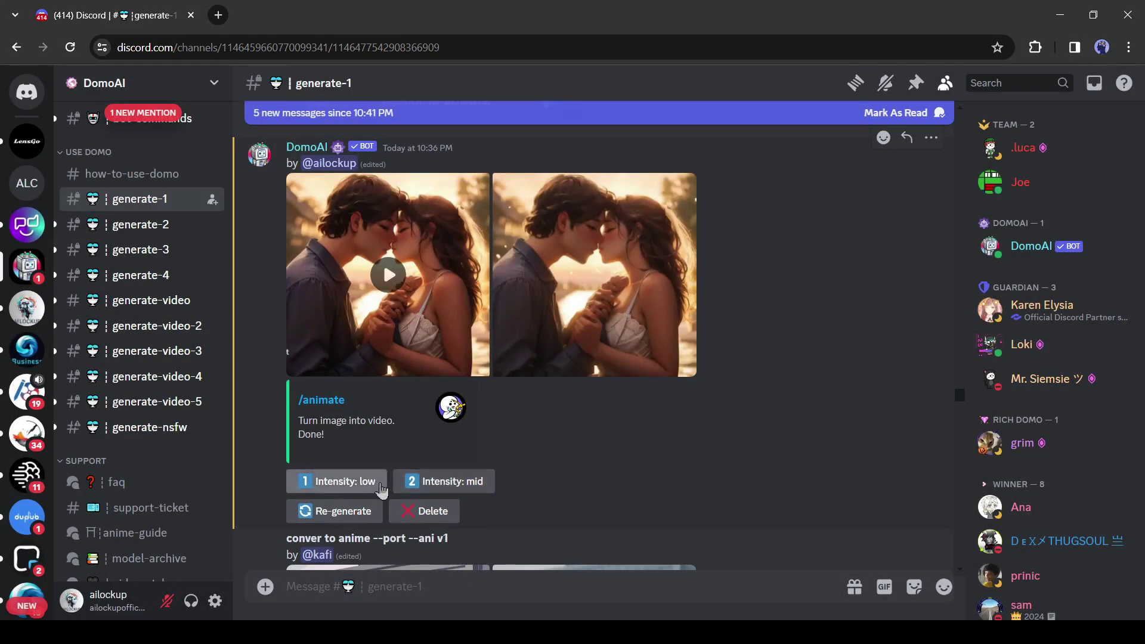
{"action": "scroll", "coordinate": [537, 417], "scroll_direction": "down", "scroll_amount": 2}
{"action": "scroll", "coordinate": [610, 385], "scroll_direction": "up", "scroll_amount": 4}
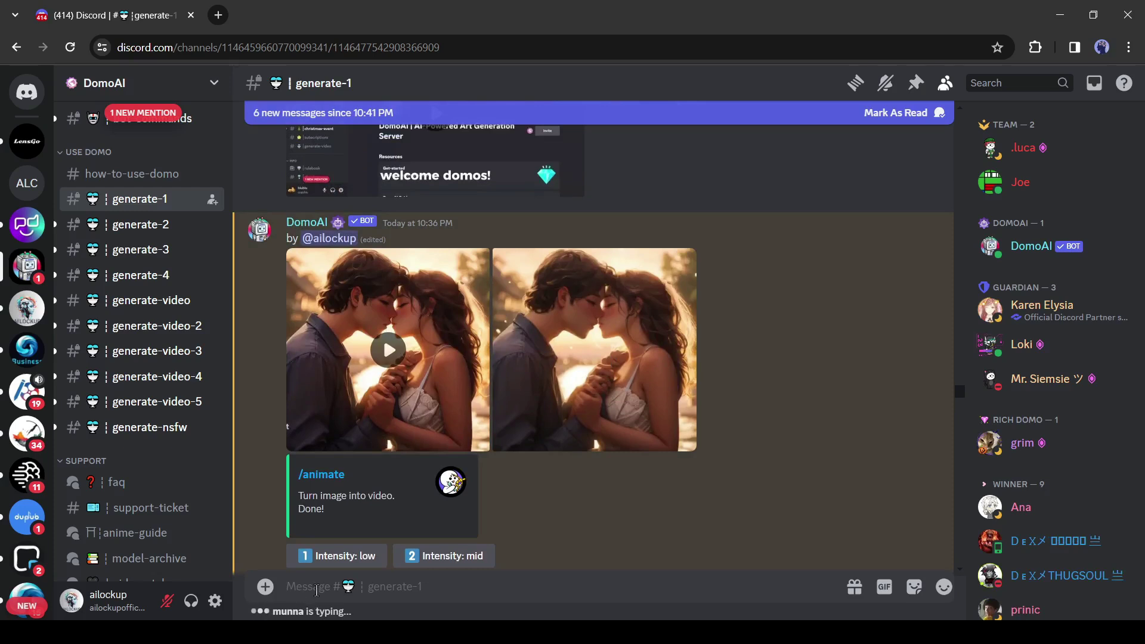
{"action": "type", "text": "/"}
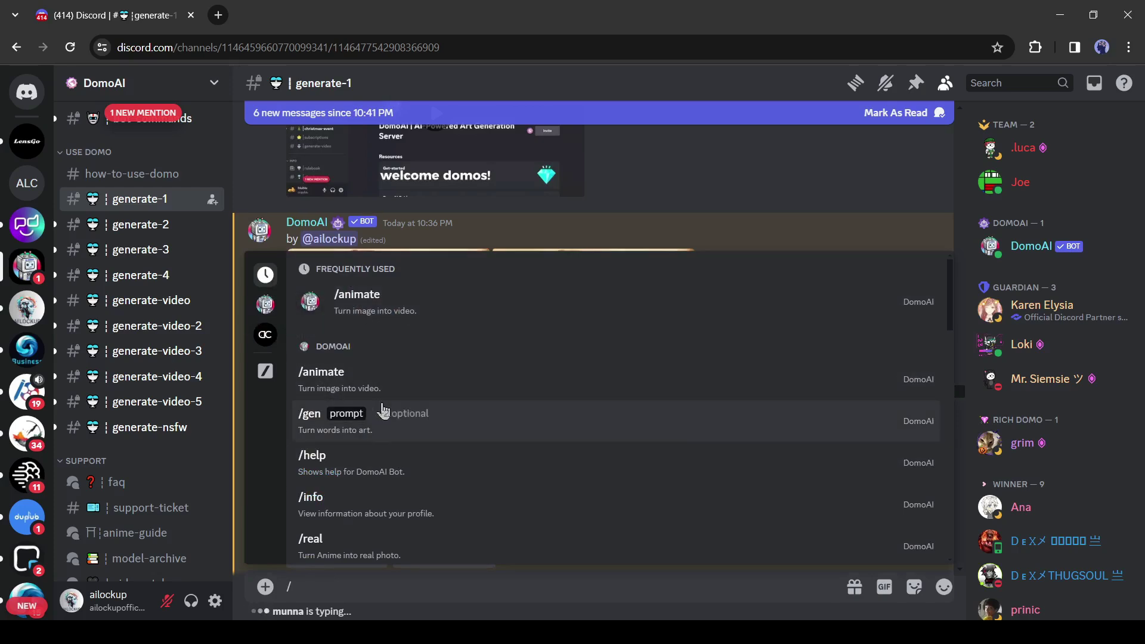
Send /gen with the piano-playing android prompt and the illus v1 3D cartoon style model, without img2img
{"action": "left_click", "coordinate": [423, 438]}
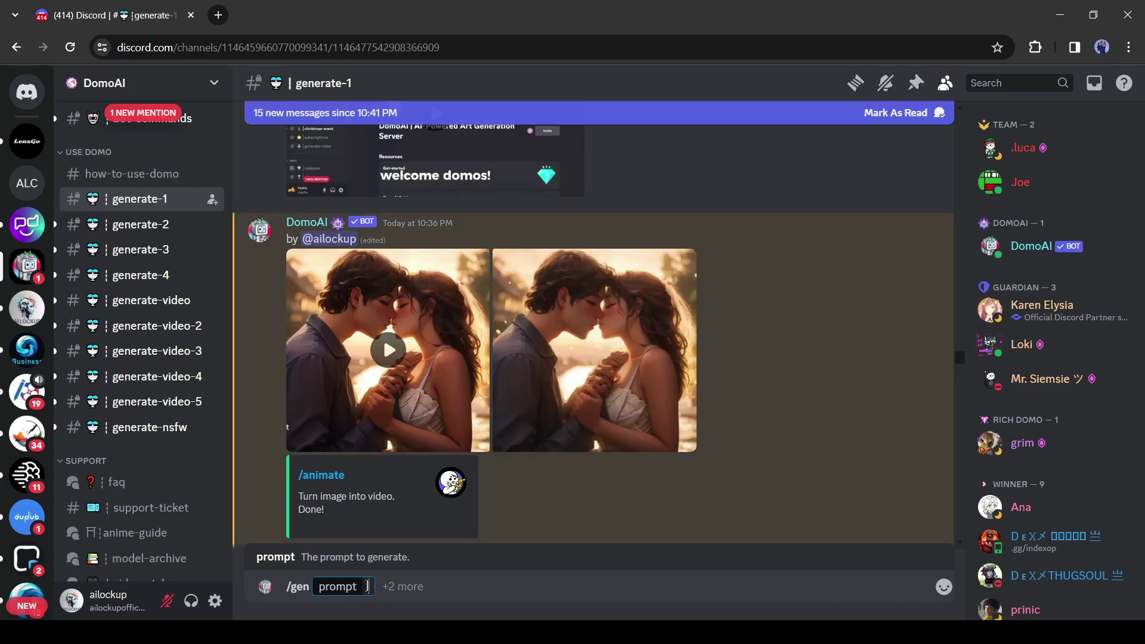
{"action": "type", "text": "In a Pixar 3D representation reminiscent of the works of Sanjay Patel, a futuristic female android adeptly plays the piano"}
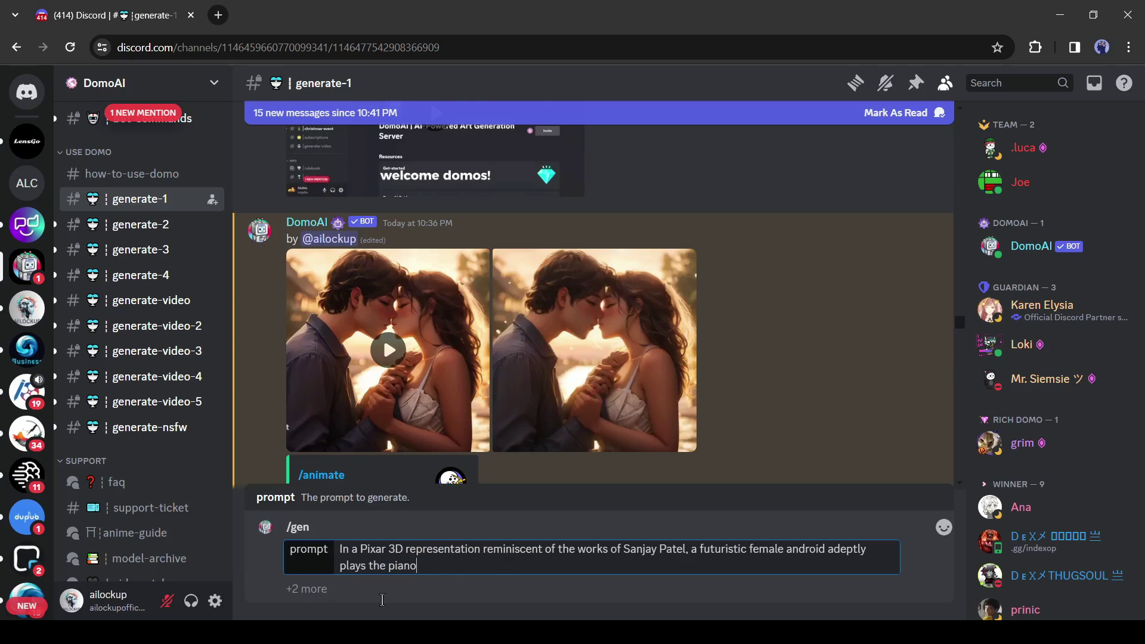
{"action": "left_click", "coordinate": [304, 590]}
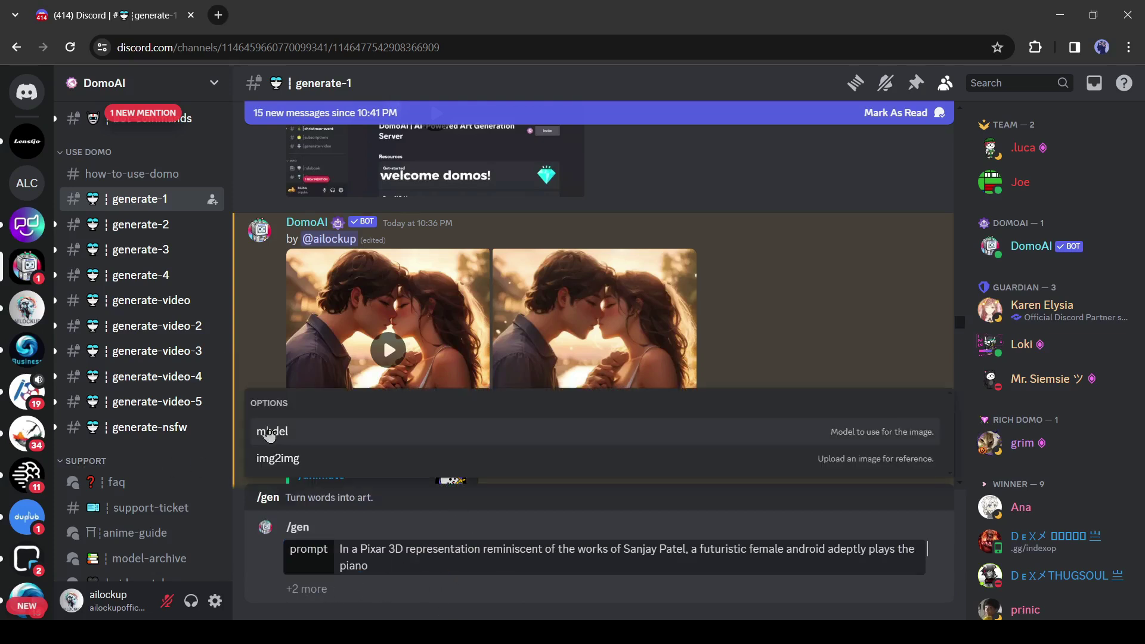
{"action": "left_click", "coordinate": [337, 438]}
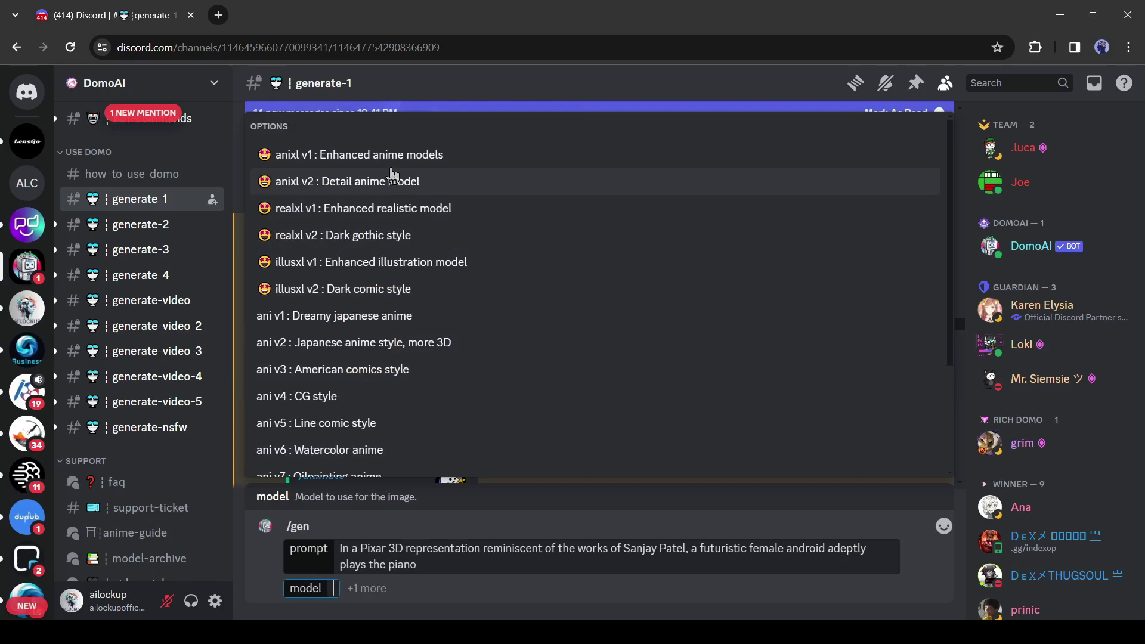
{"action": "scroll", "coordinate": [382, 298], "scroll_direction": "down", "scroll_amount": 1}
{"action": "scroll", "coordinate": [382, 310], "scroll_direction": "down", "scroll_amount": 1}
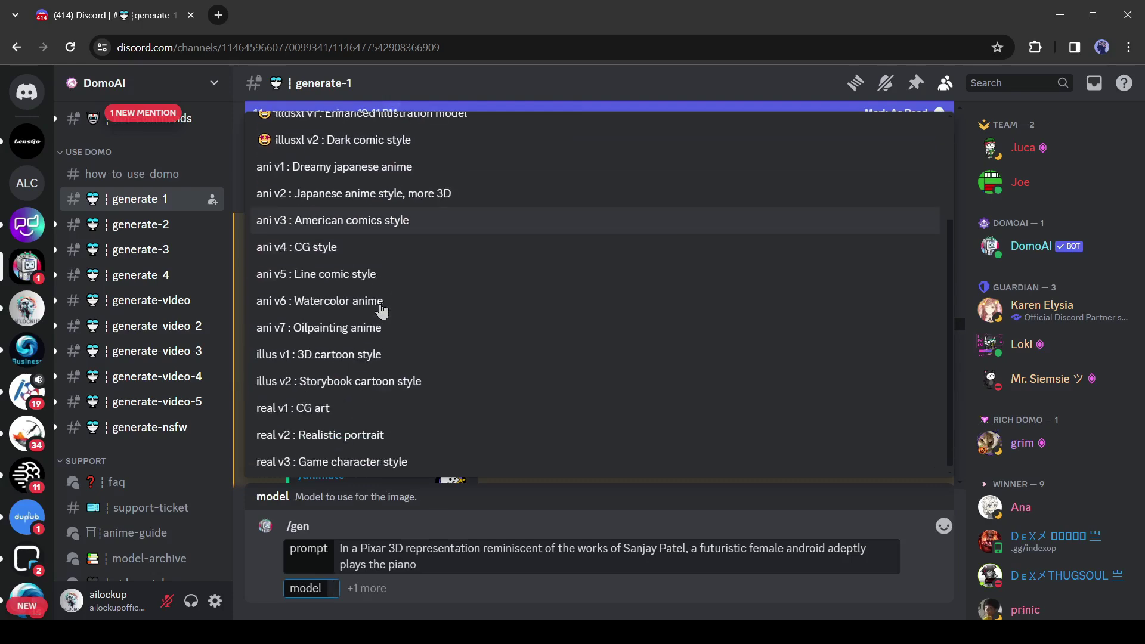
{"action": "left_click", "coordinate": [343, 352]}
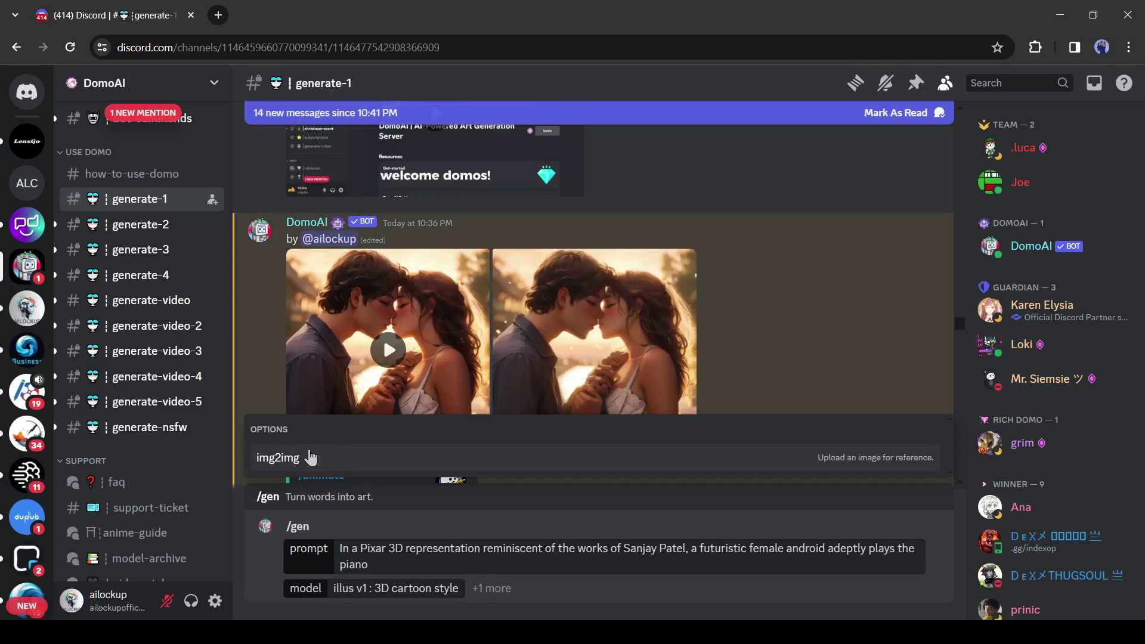
{"action": "left_click", "coordinate": [316, 470]}
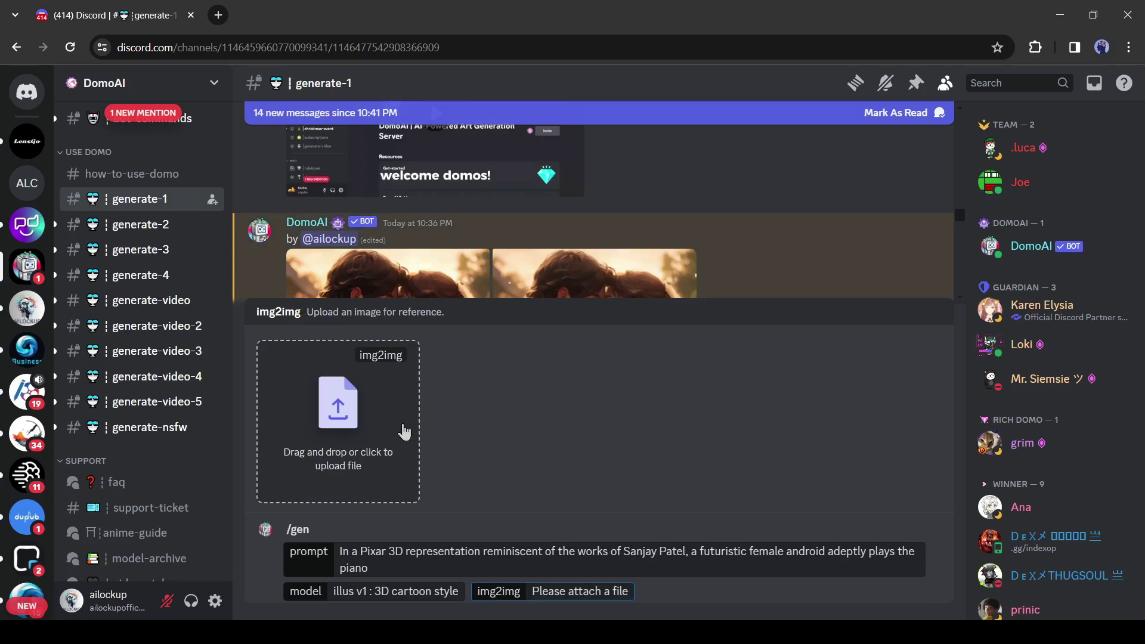
{"action": "left_click", "coordinate": [638, 591]}
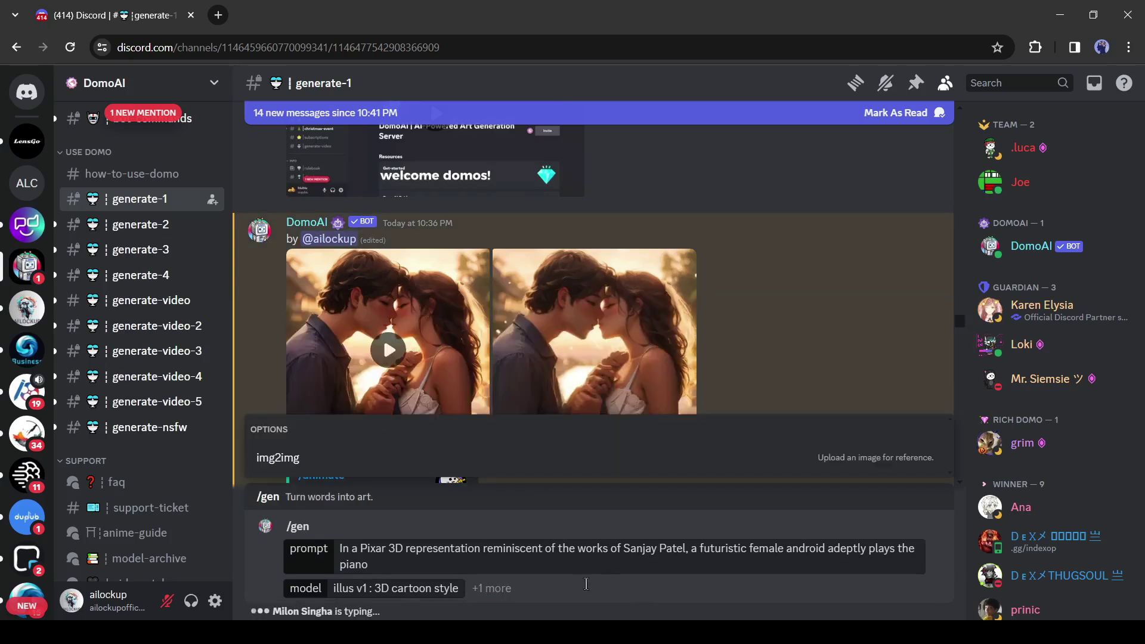
{"action": "key", "text": "Return"}
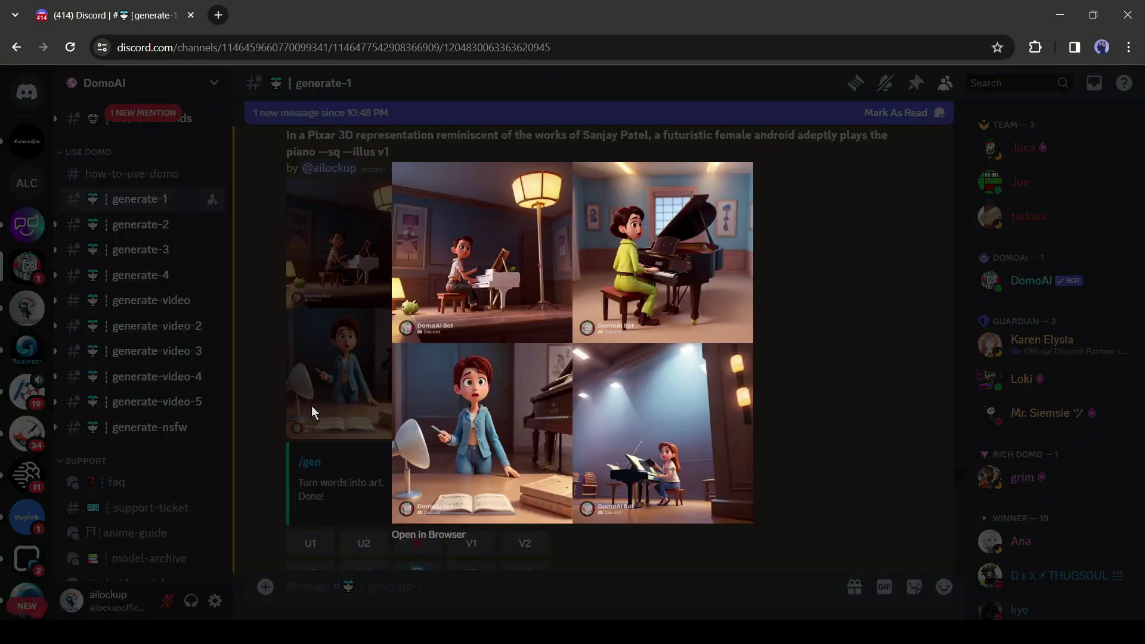
Scroll to the upscaled image of the woman in green at the grand piano and view it enlarged
{"action": "left_click", "coordinate": [325, 402]}
{"action": "scroll", "coordinate": [350, 471], "scroll_direction": "down", "scroll_amount": 2}
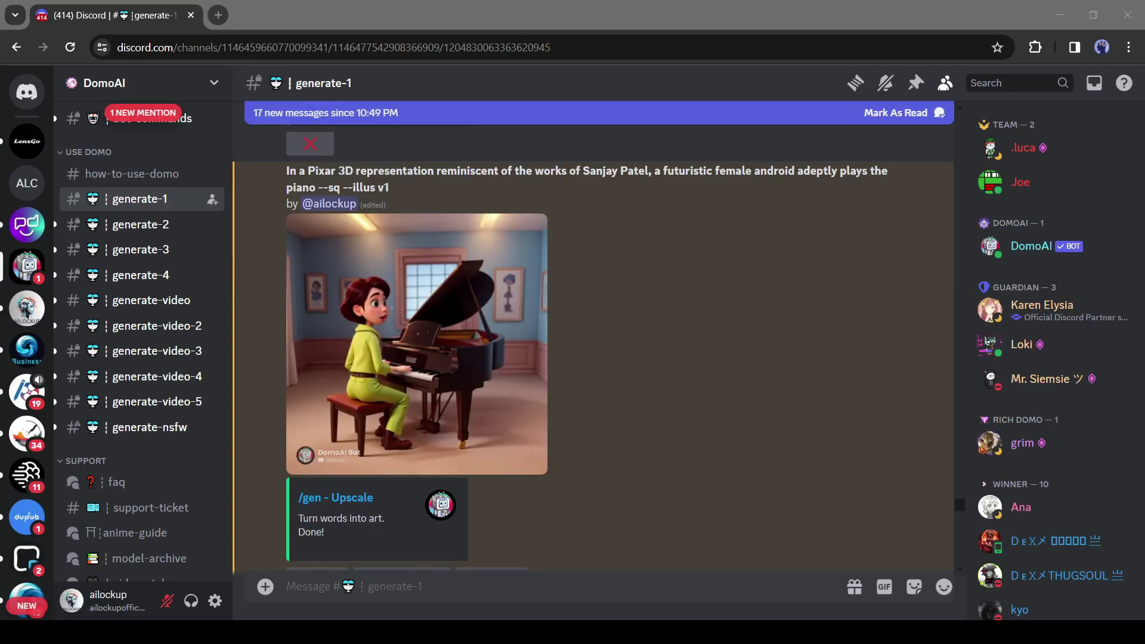
{"action": "left_click", "coordinate": [441, 314]}
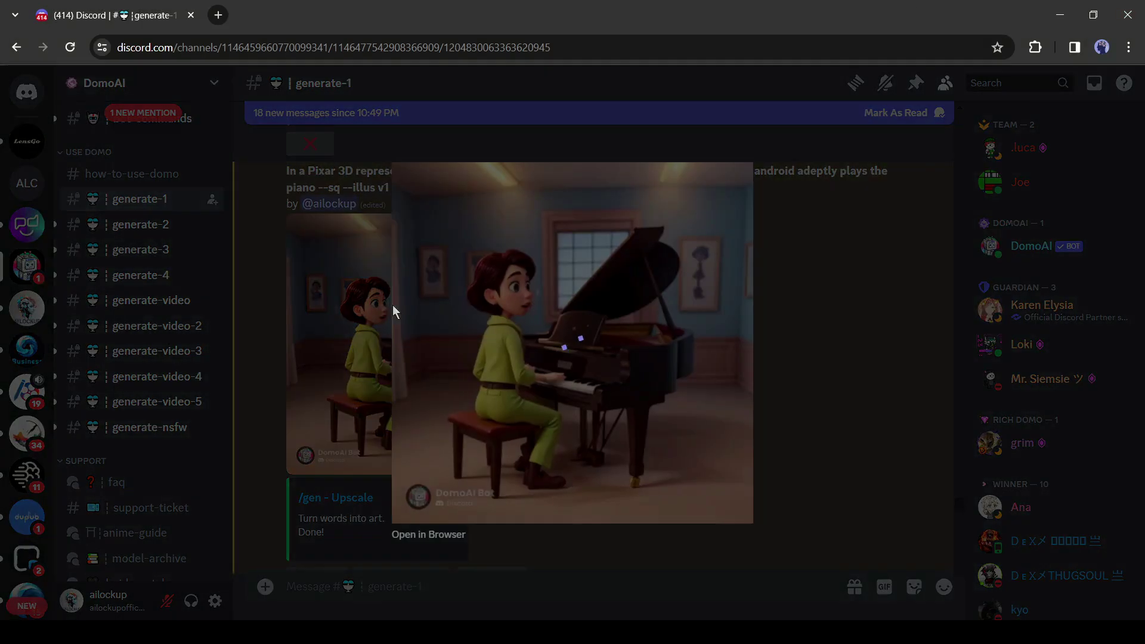
{"action": "left_click", "coordinate": [838, 345]}
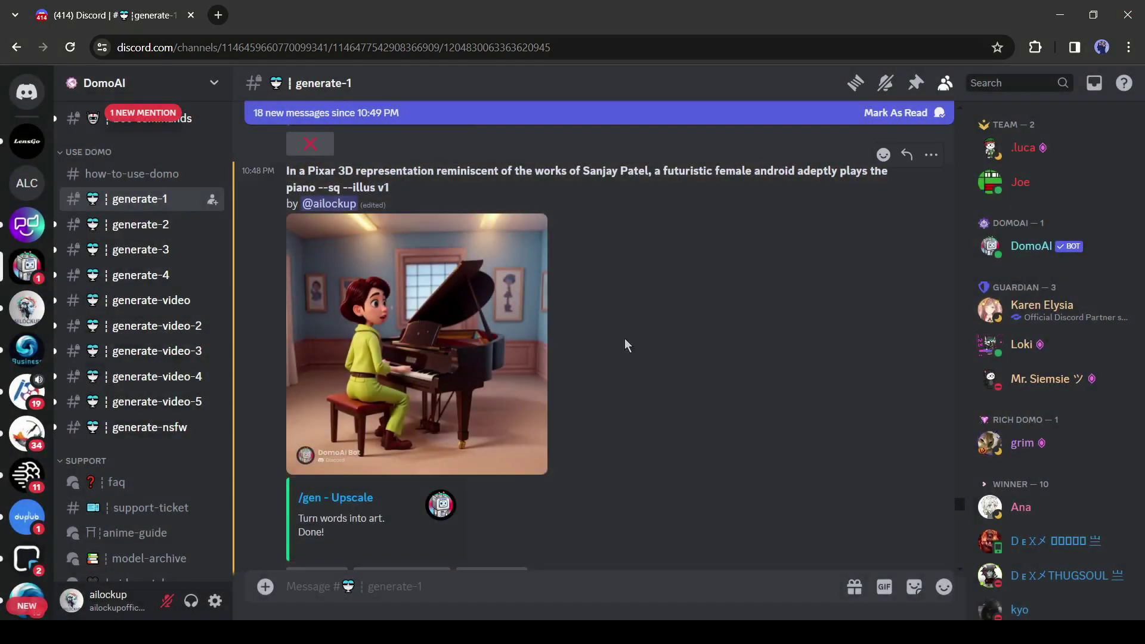
{"action": "left_click", "coordinate": [386, 588]}
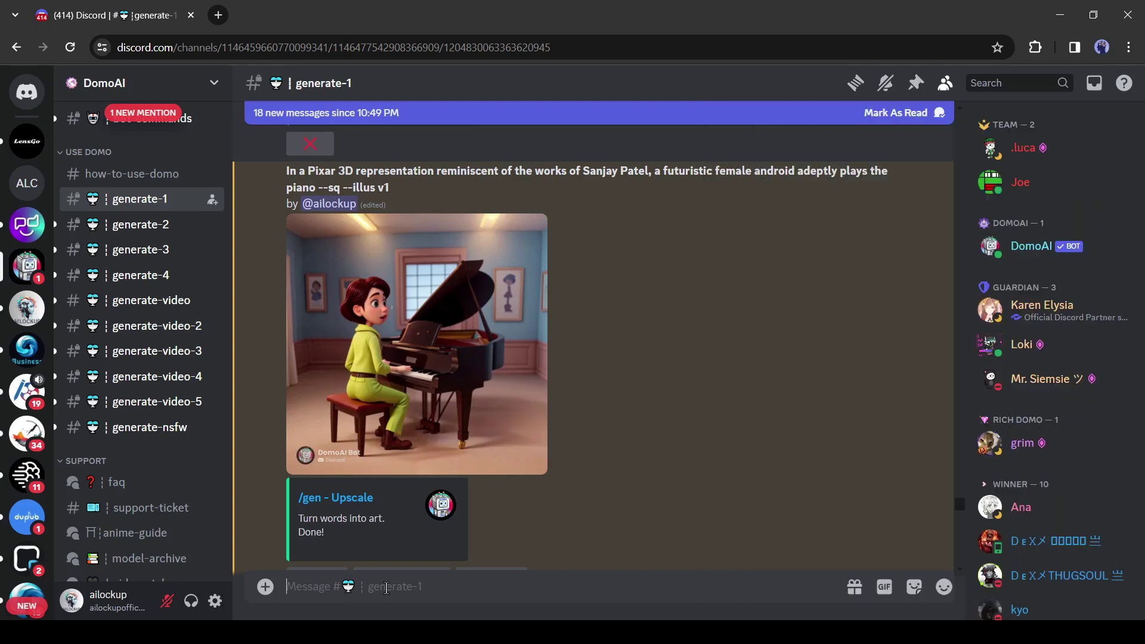
Send /real with the anime kissing-couple image and the prompt 'a romatic cupple'
{"action": "type", "text": "/"}
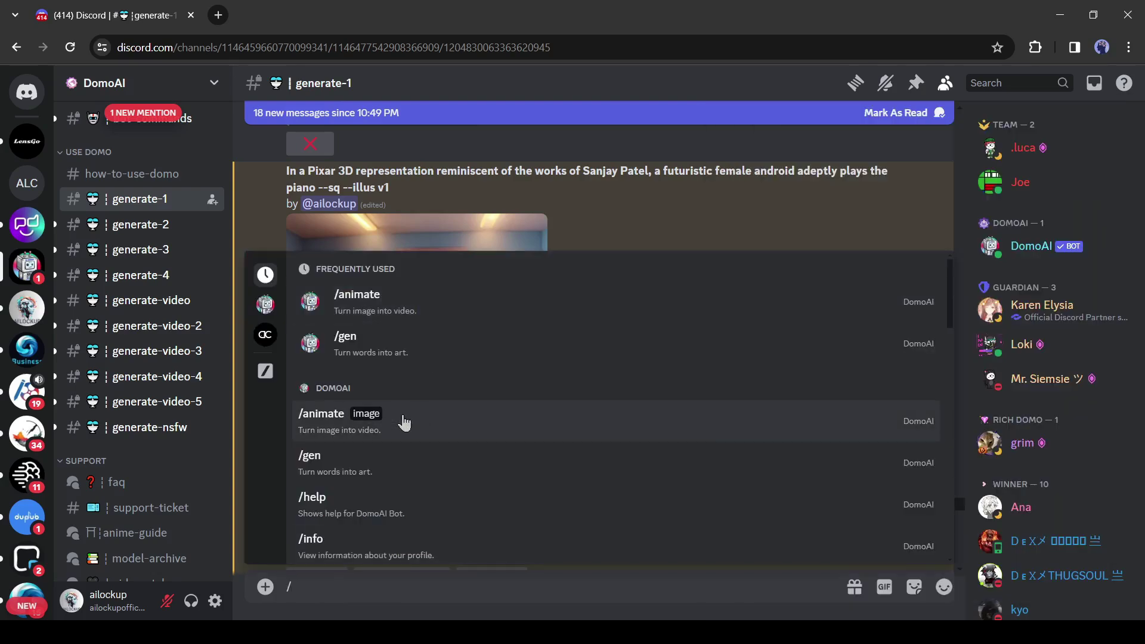
{"action": "scroll", "coordinate": [416, 407], "scroll_direction": "down", "scroll_amount": 3}
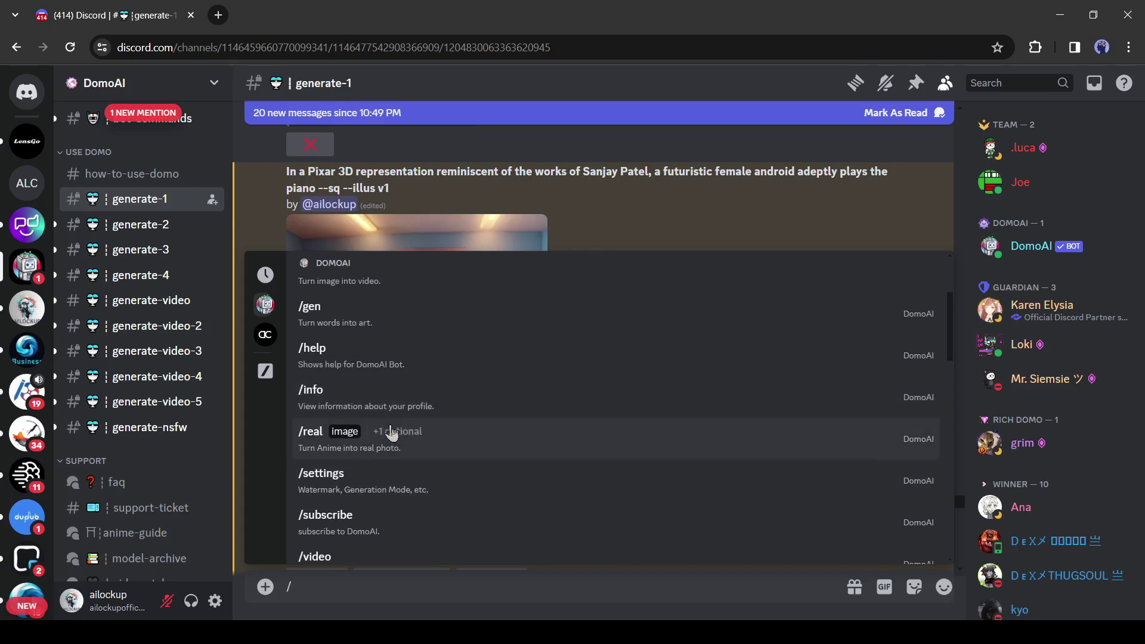
{"action": "left_click", "coordinate": [408, 448]}
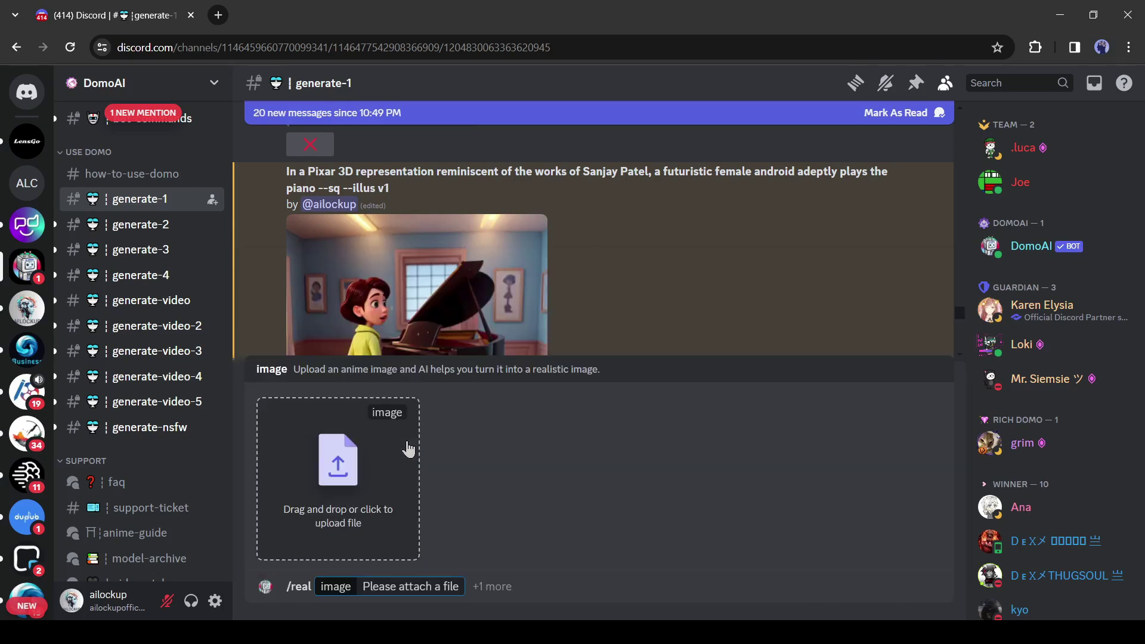
{"action": "left_click", "coordinate": [355, 465]}
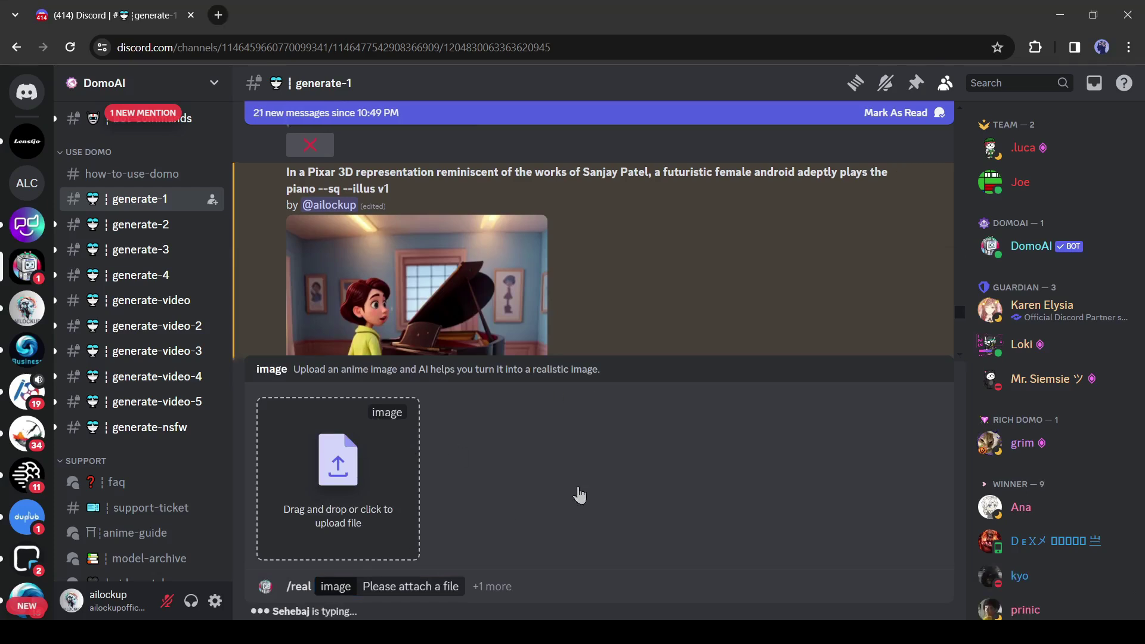
{"action": "left_click", "coordinate": [460, 344]}
{"action": "type", "text": "a romatic cupple"}
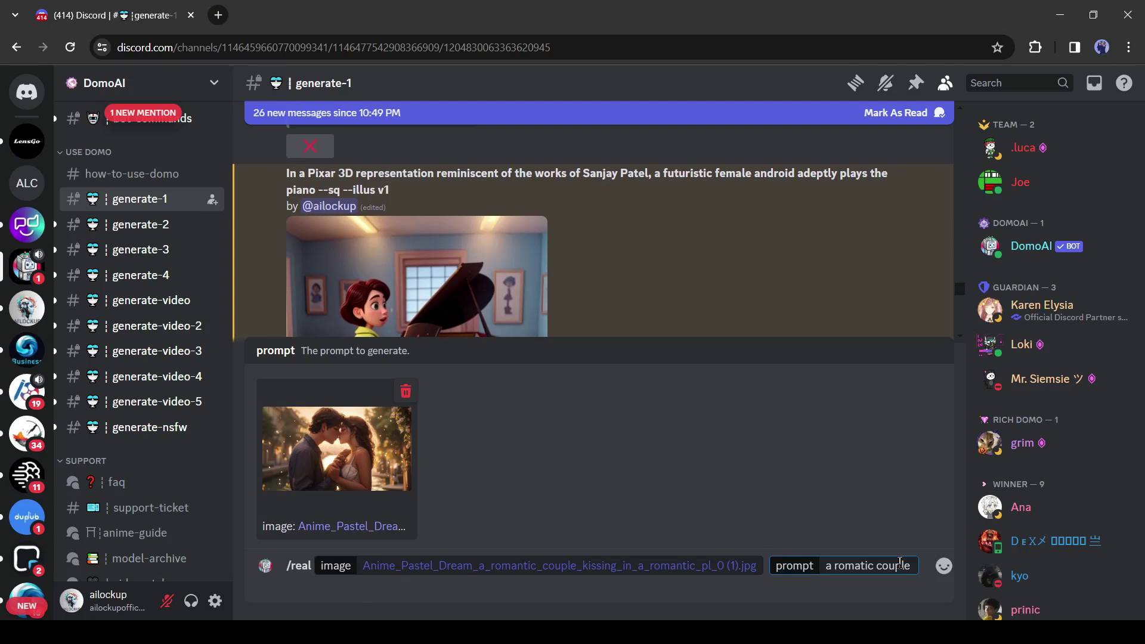
{"action": "key", "text": "Return"}
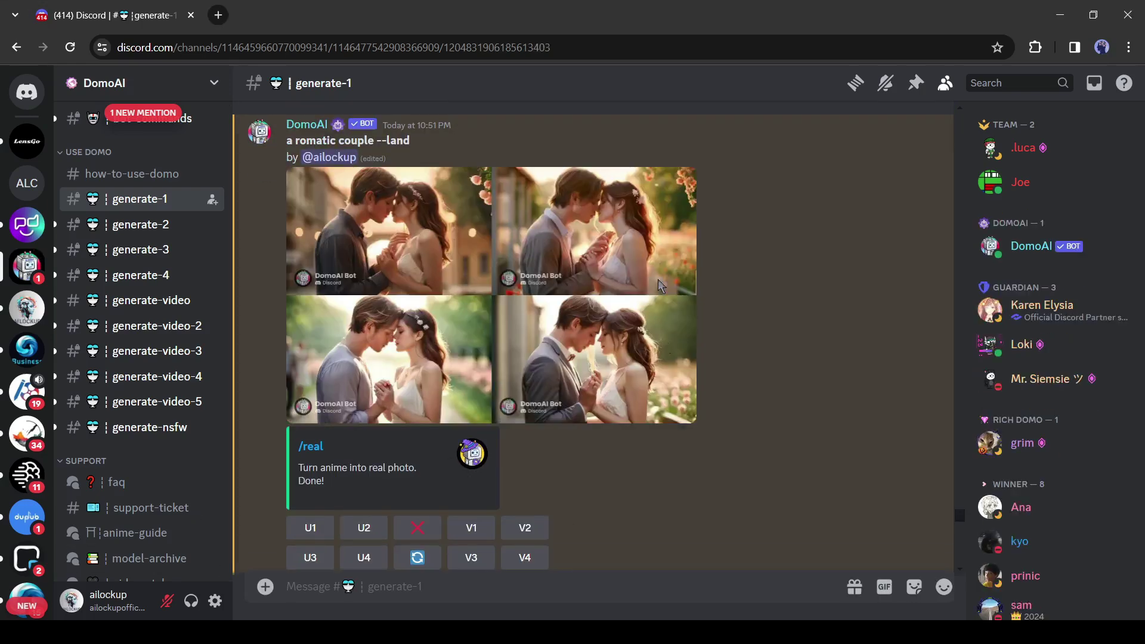
Preview the four realistic photos, then upscale the first one with U1
{"action": "left_click", "coordinate": [618, 288]}
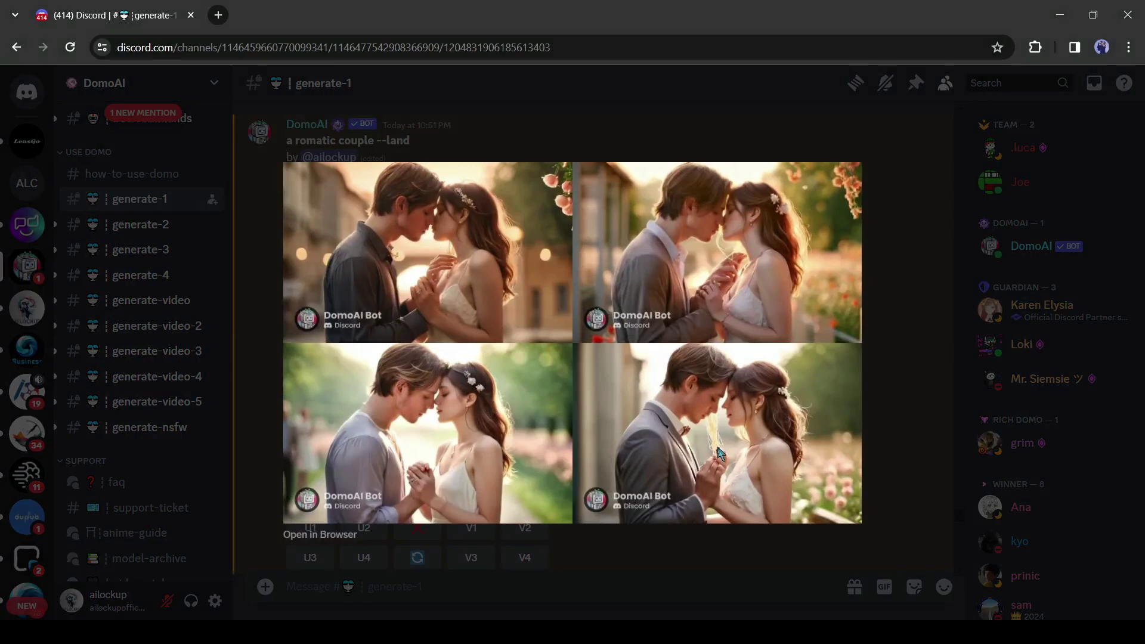
{"action": "left_click", "coordinate": [262, 336]}
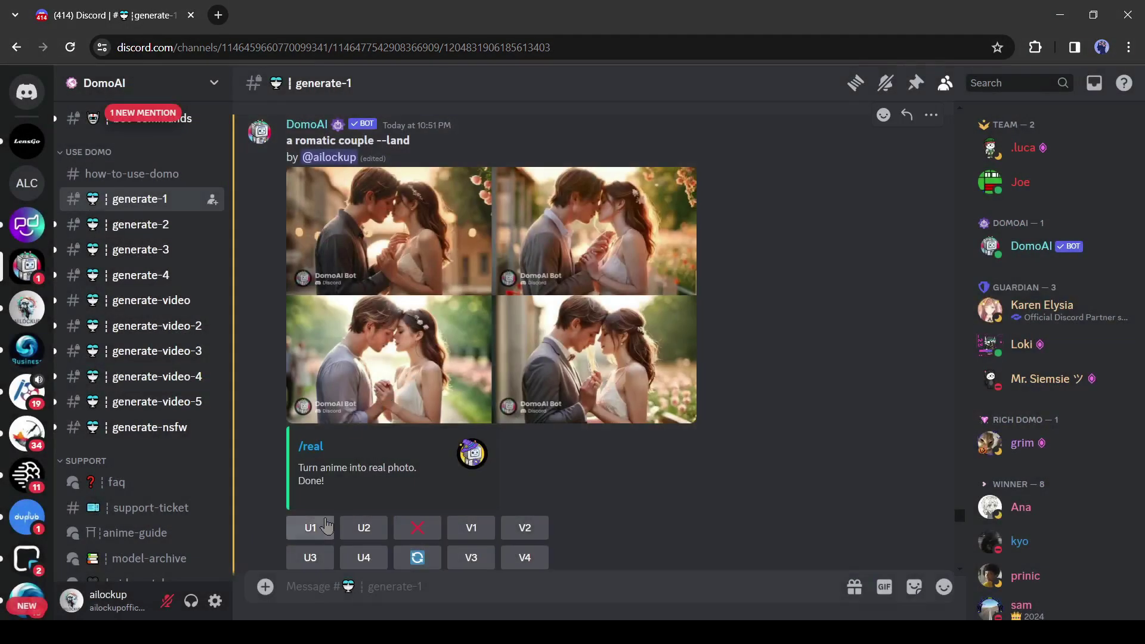
{"action": "scroll", "coordinate": [328, 510], "scroll_direction": "up", "scroll_amount": 2}
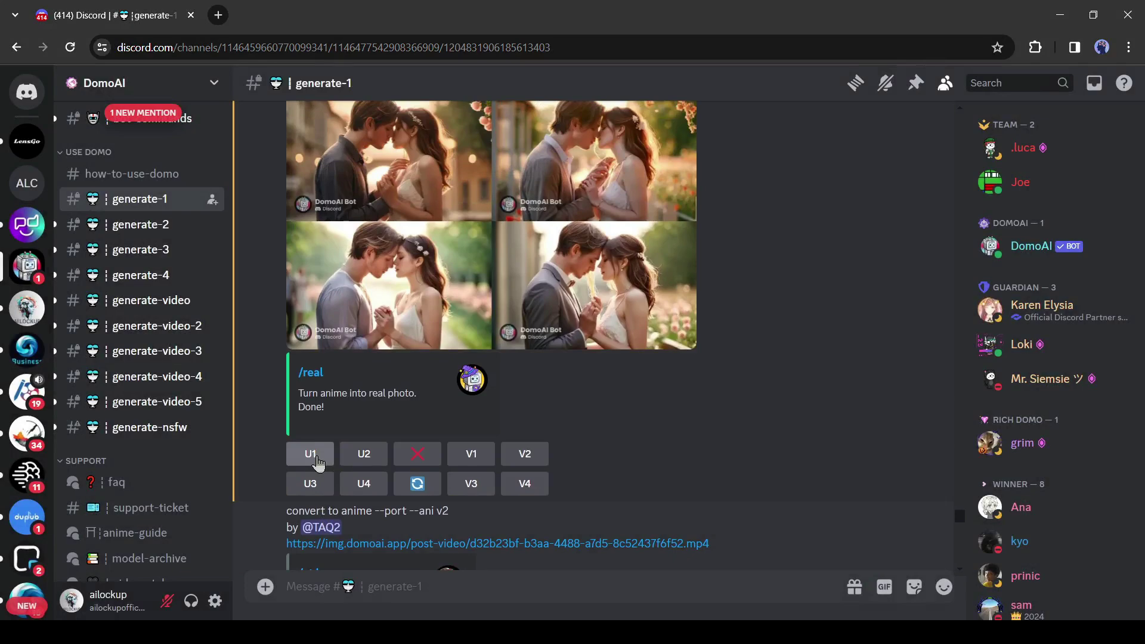
{"action": "left_click", "coordinate": [312, 455]}
Compare the upscaled realistic photo against the original anime image in the viewer
{"action": "left_click", "coordinate": [580, 393]}
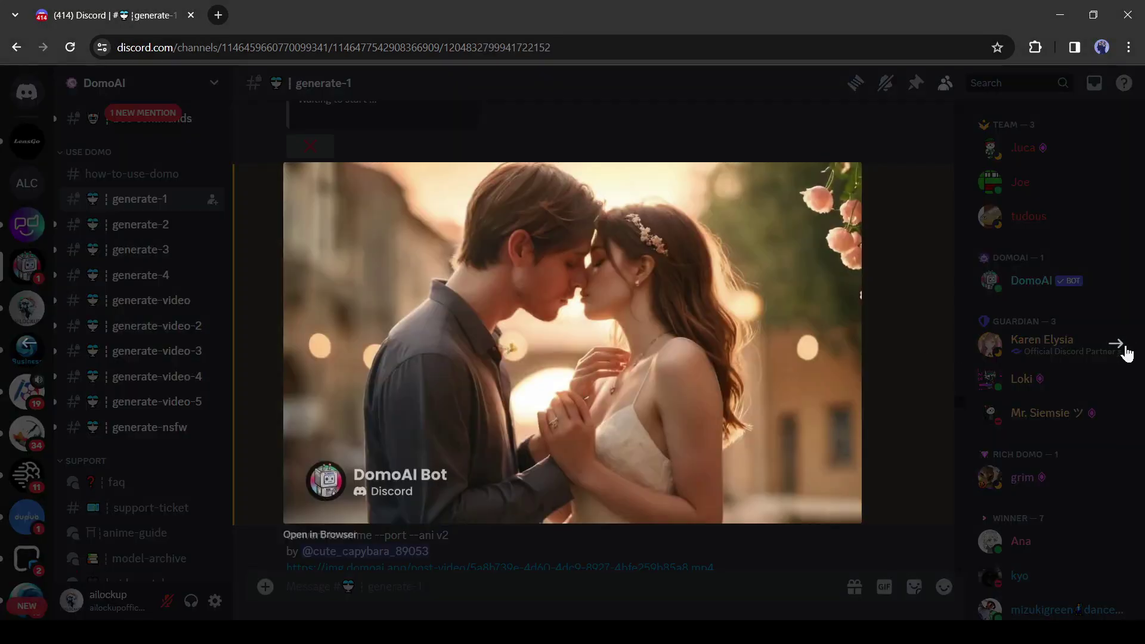
{"action": "left_click", "coordinate": [1126, 351]}
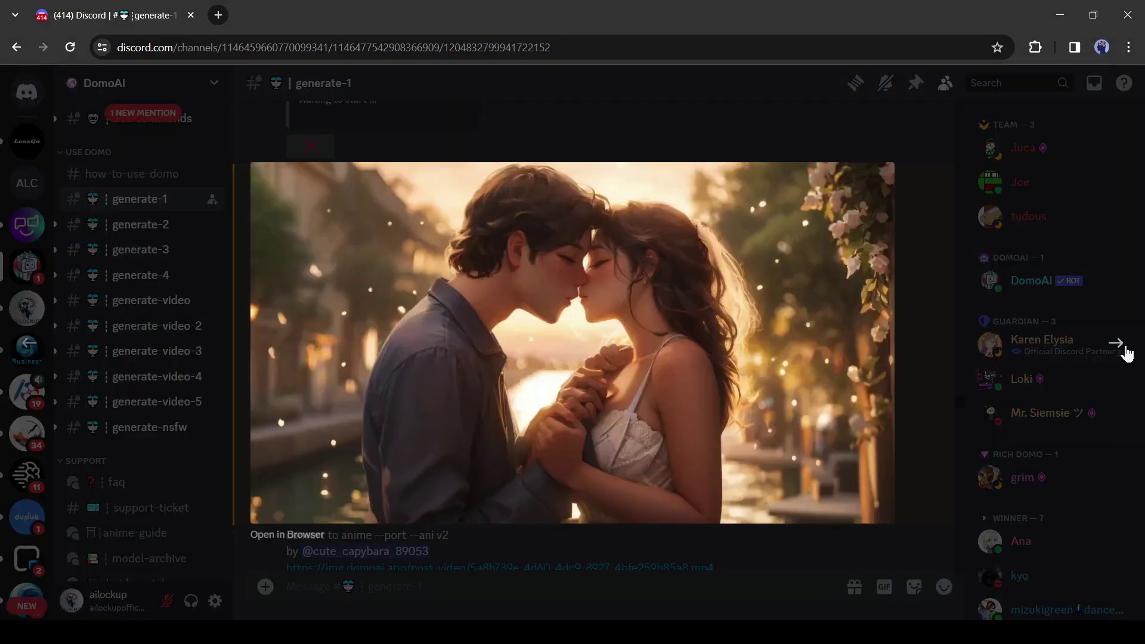
{"action": "left_click", "coordinate": [22, 345]}
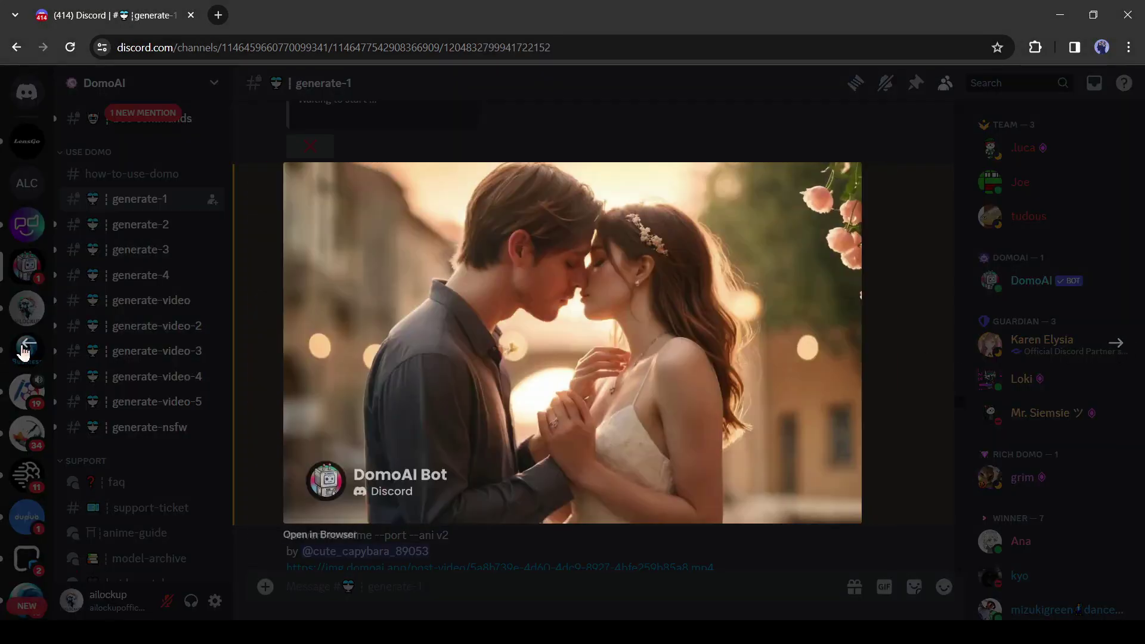
{"action": "left_click", "coordinate": [1115, 349]}
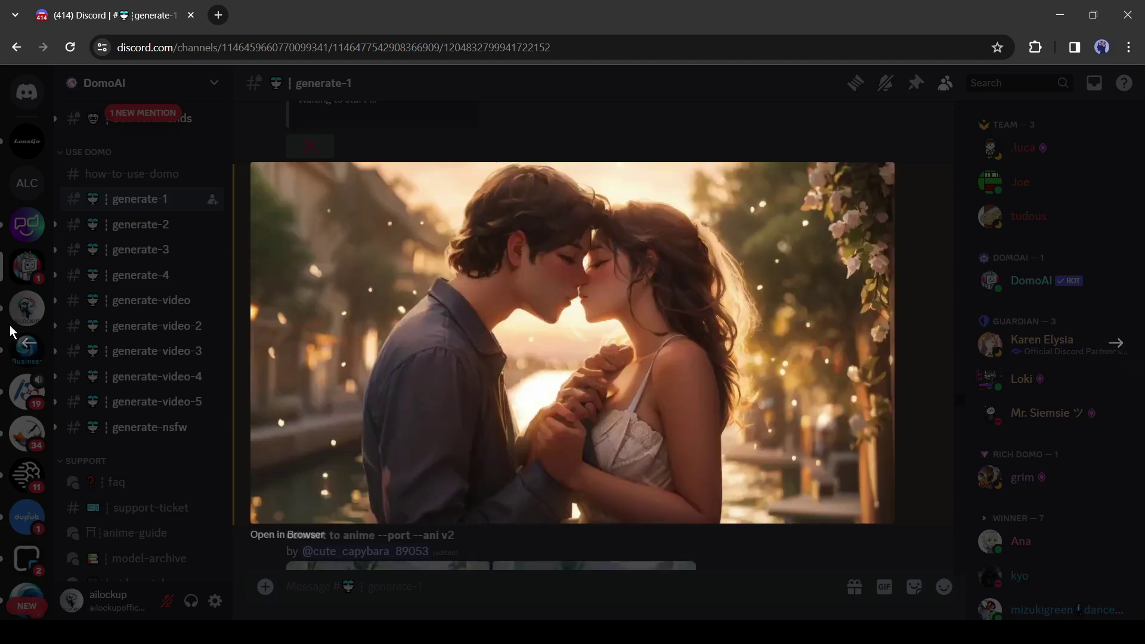
{"action": "left_click", "coordinate": [25, 347]}
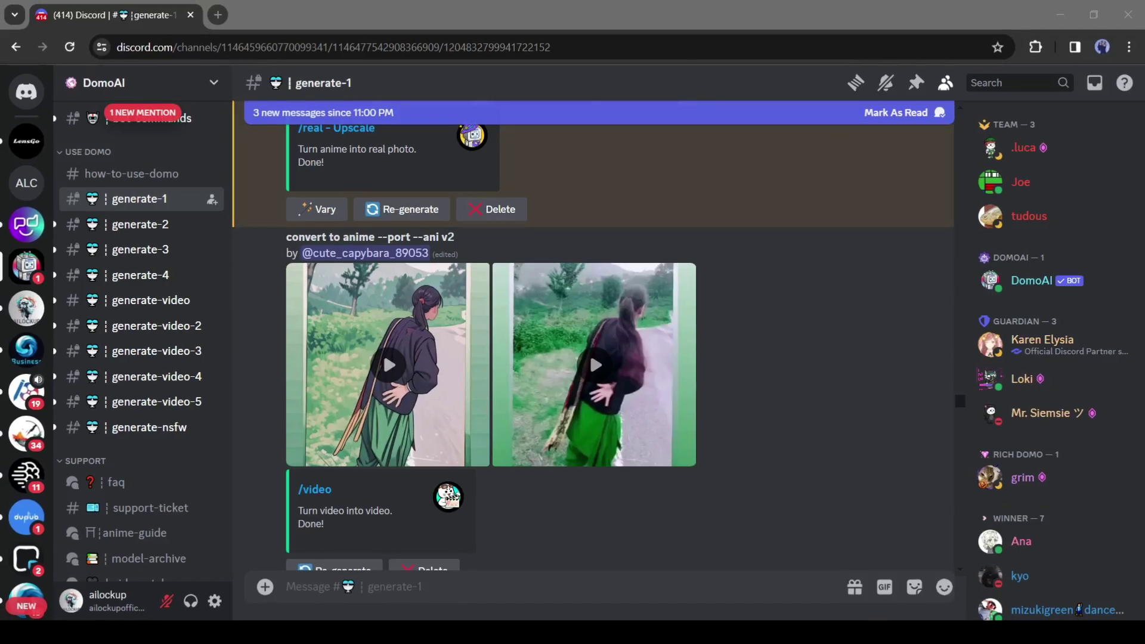
{"action": "left_click", "coordinate": [380, 587]}
Send /video with the Avengers' Banter mp4 attached and the prompt 'iron man suit up'
{"action": "type", "text": "/"}
{"action": "scroll", "coordinate": [384, 453], "scroll_direction": "down", "scroll_amount": 5}
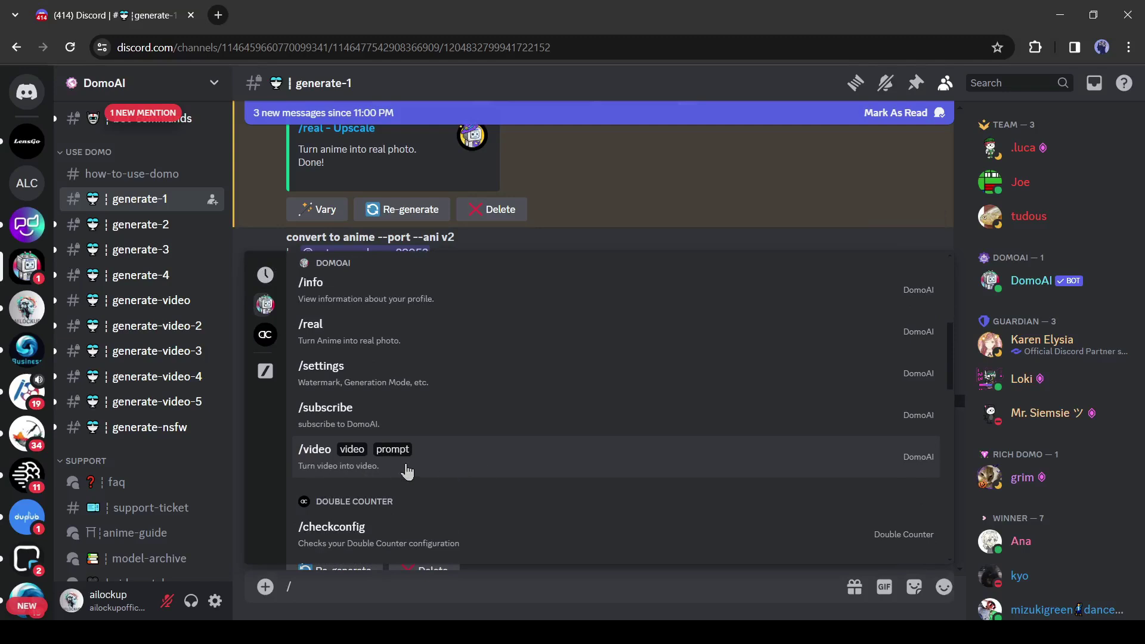
{"action": "left_click", "coordinate": [376, 466]}
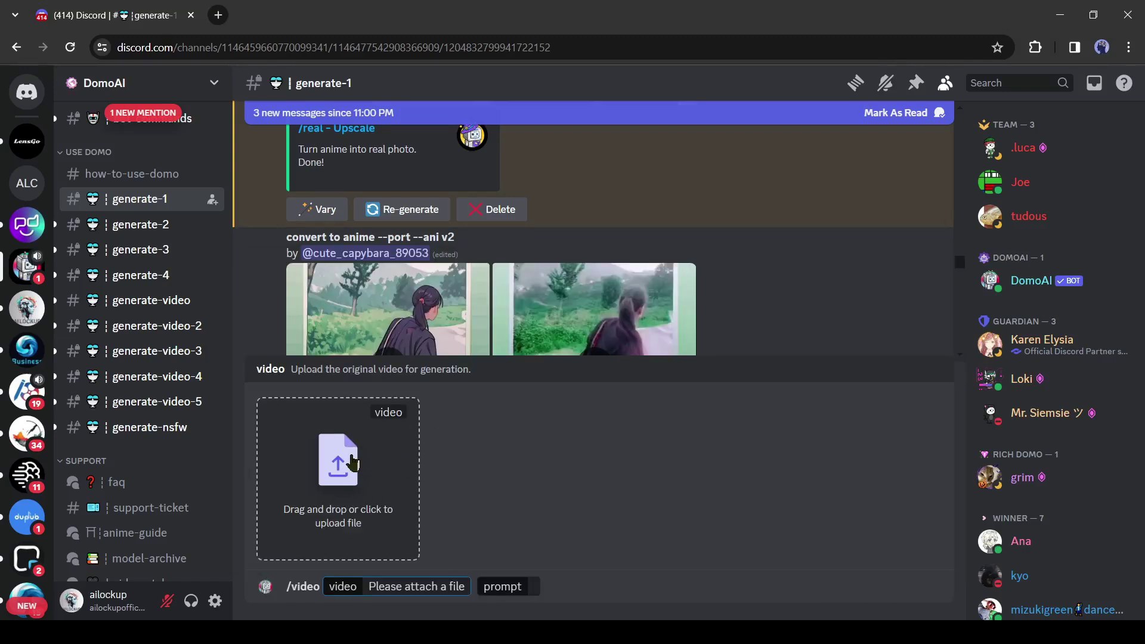
{"action": "left_click", "coordinate": [354, 463]}
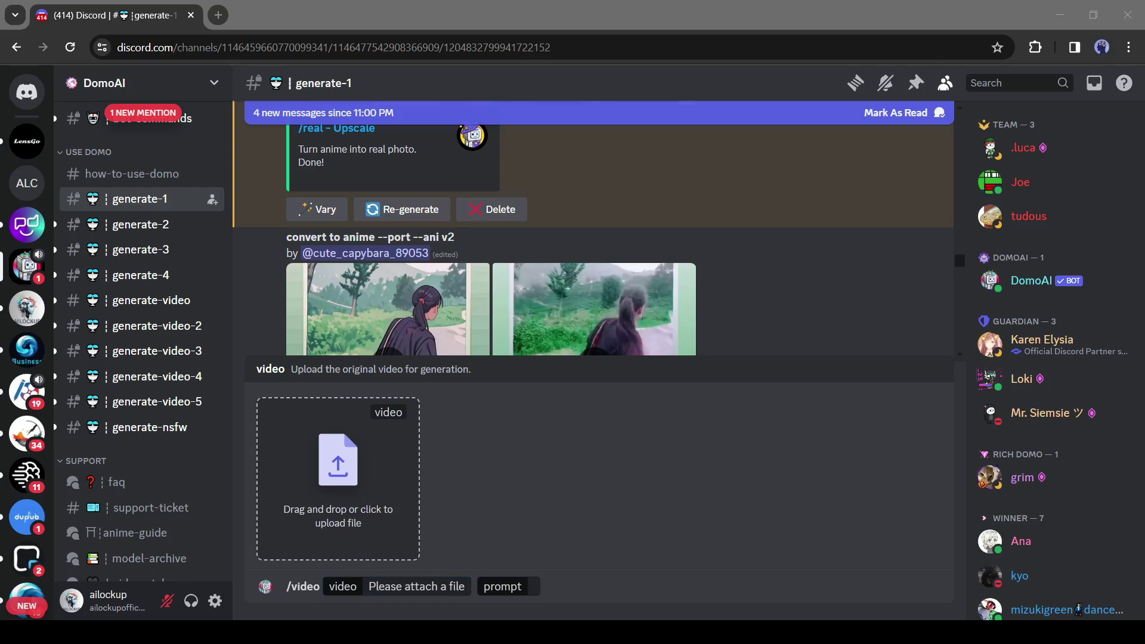
{"action": "key", "text": "Return"}
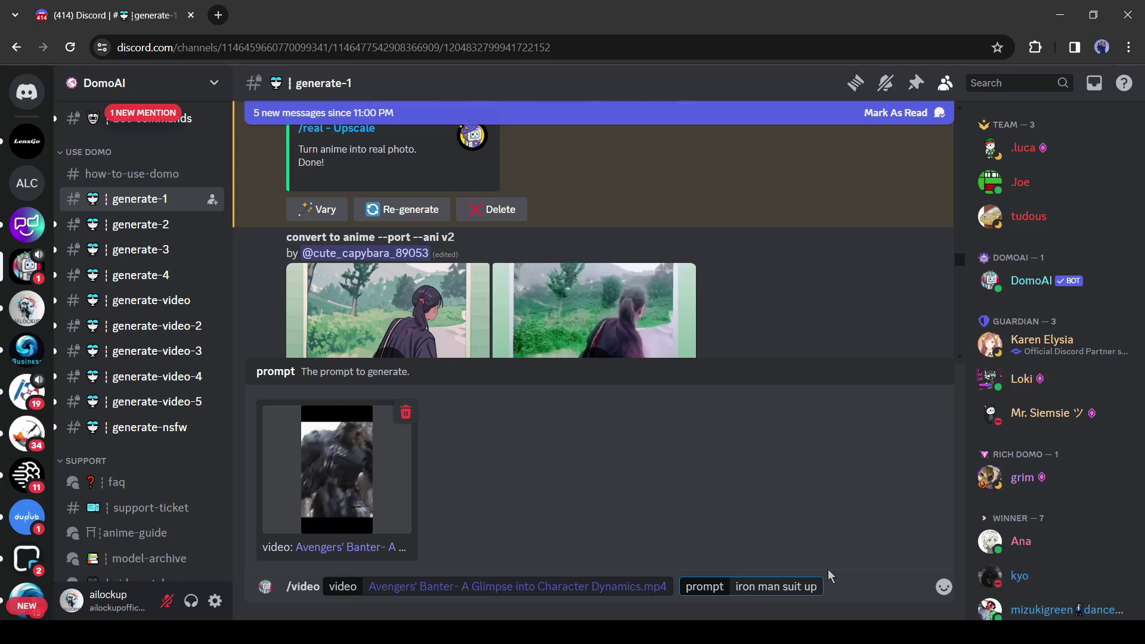
{"action": "key", "text": "Return"}
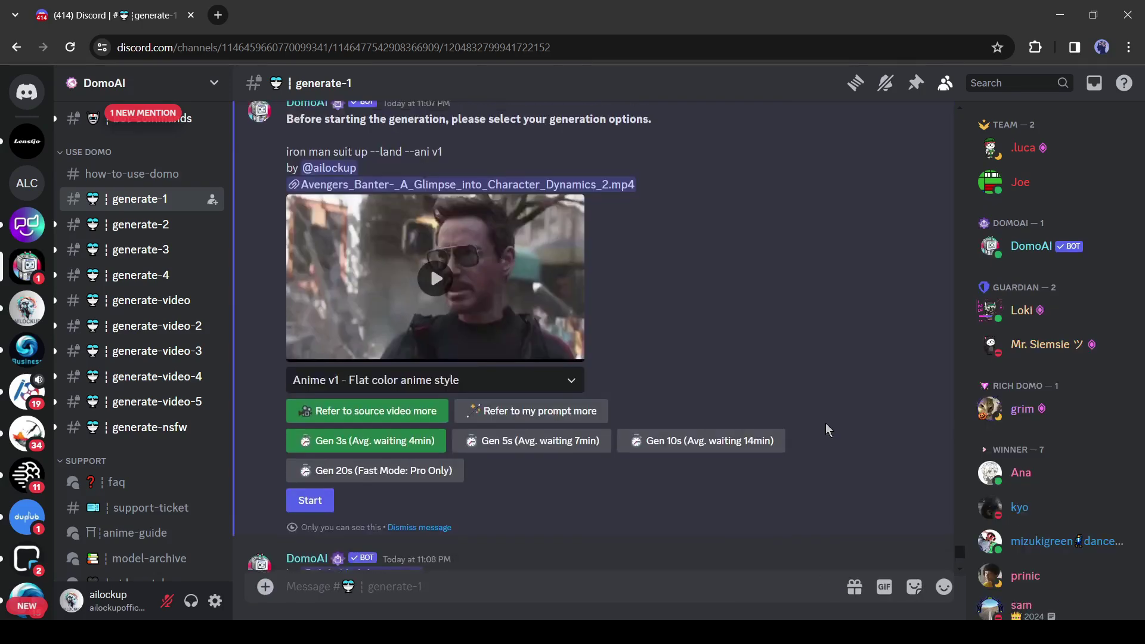
Choose the Illustration v1 - 3D cartoon style and a 5-second length, then start the video job
{"action": "scroll", "coordinate": [825, 427], "scroll_direction": "up", "scroll_amount": 3}
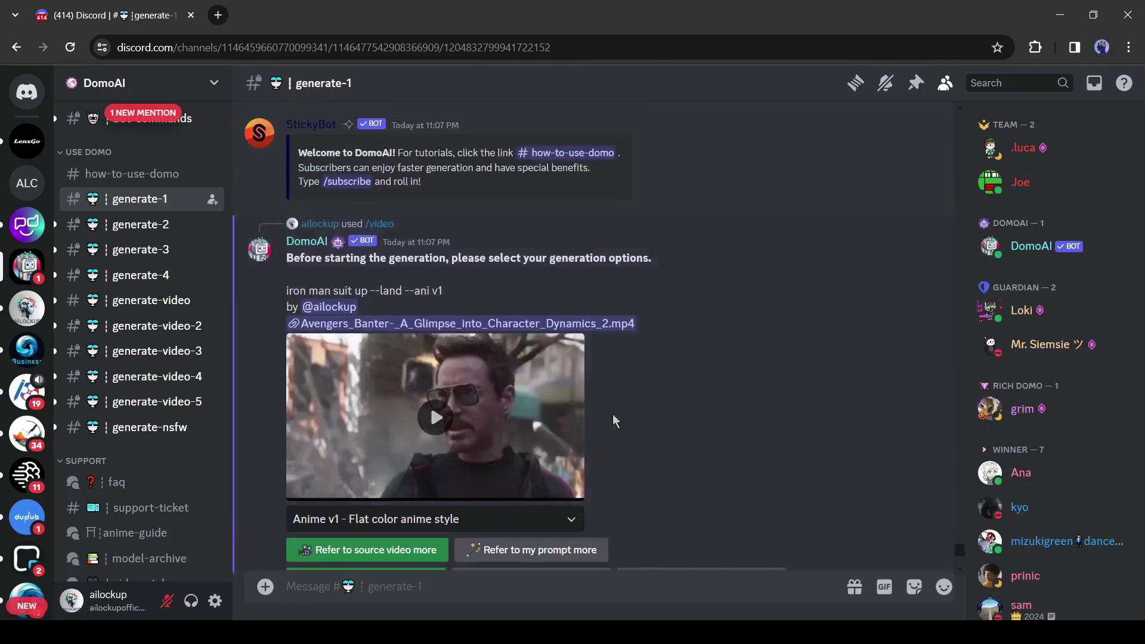
{"action": "scroll", "coordinate": [608, 422], "scroll_direction": "down", "scroll_amount": 2}
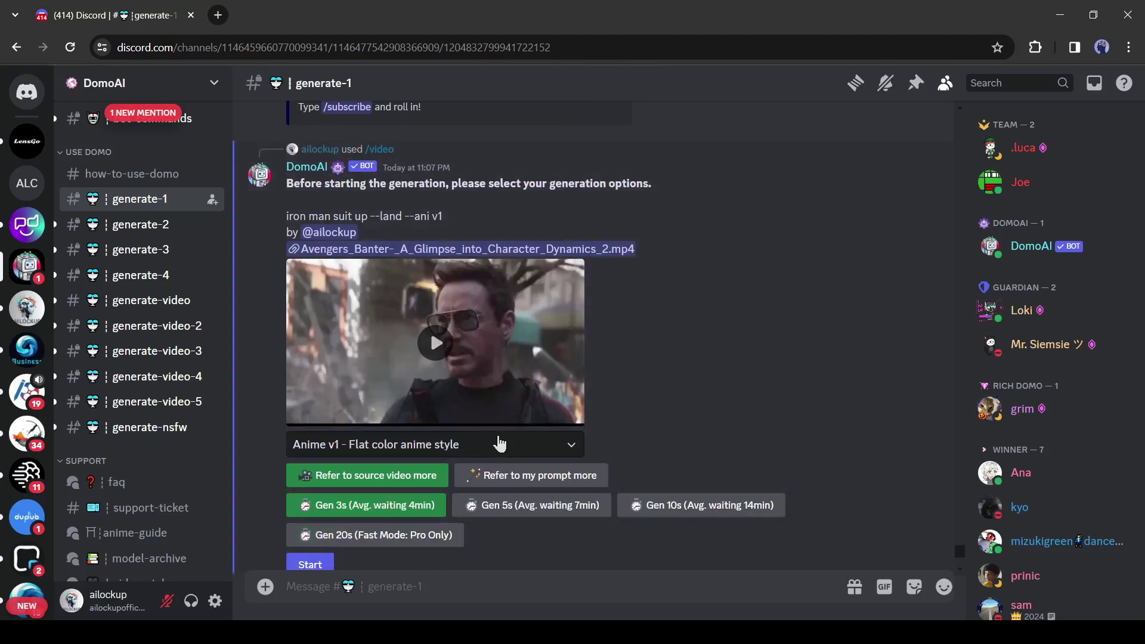
{"action": "left_click", "coordinate": [475, 443]}
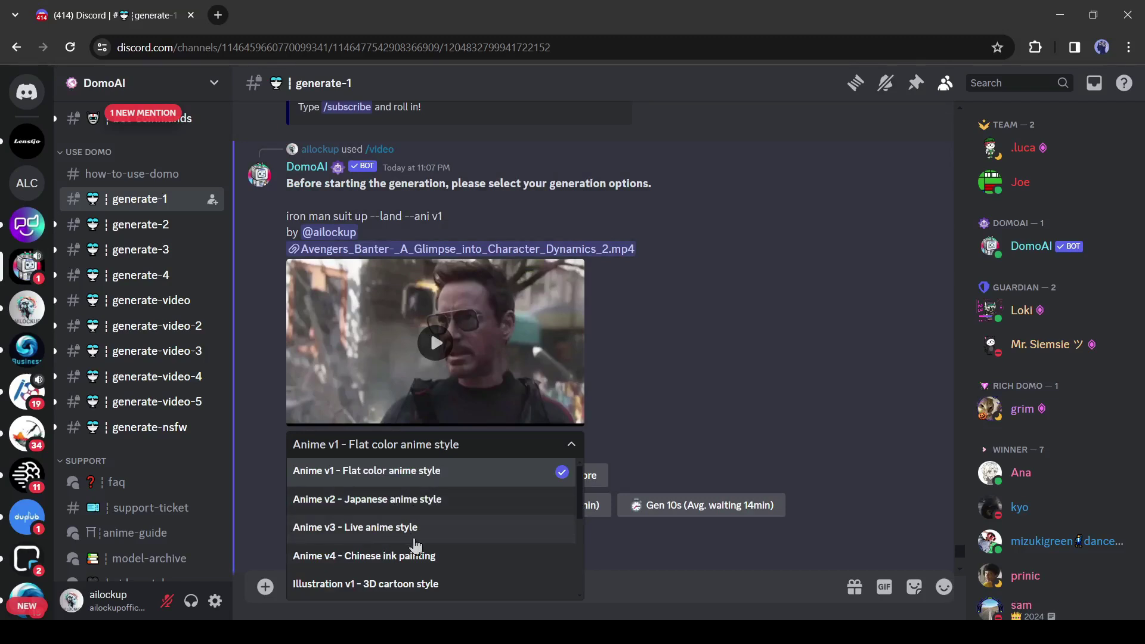
{"action": "left_click", "coordinate": [396, 584]}
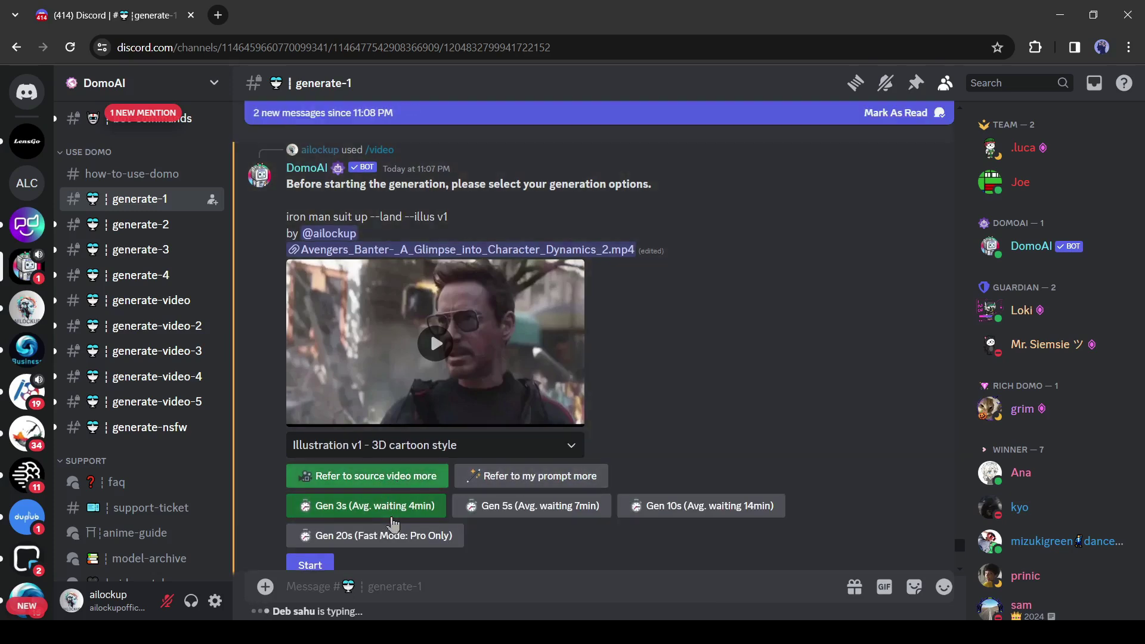
{"action": "left_click", "coordinate": [524, 512]}
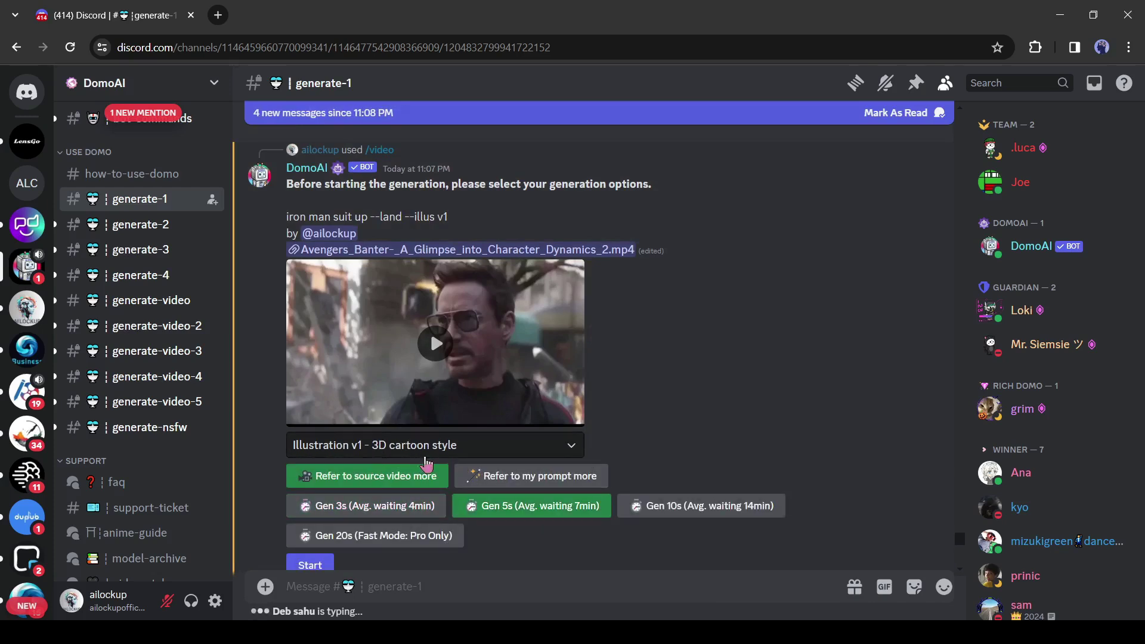
{"action": "scroll", "coordinate": [426, 462], "scroll_direction": "down", "scroll_amount": 3}
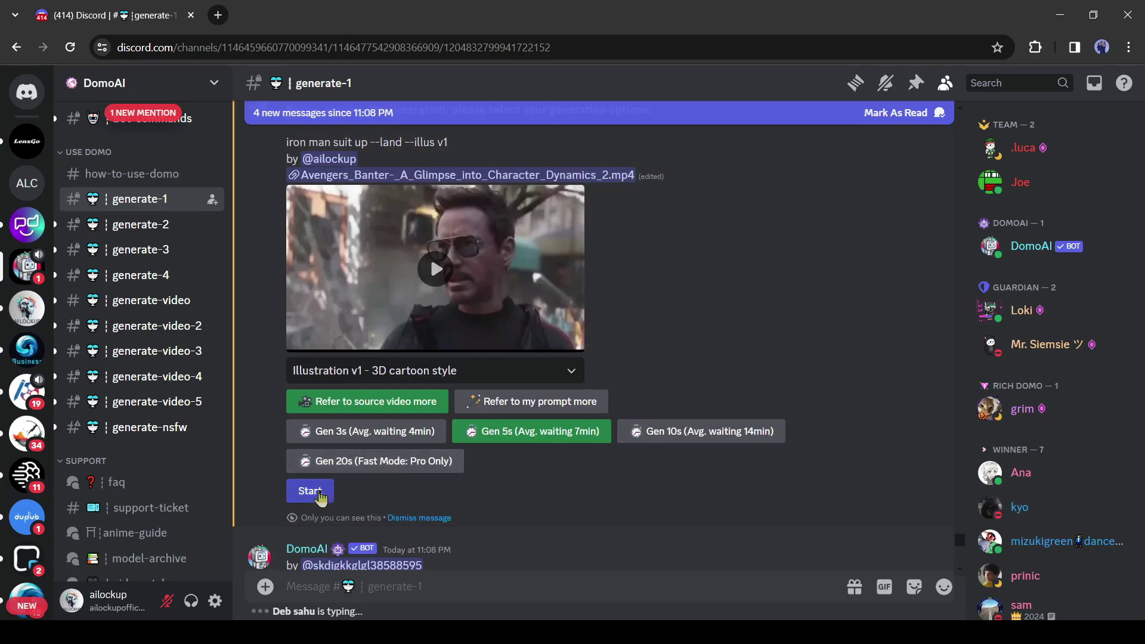
{"action": "left_click", "coordinate": [310, 491]}
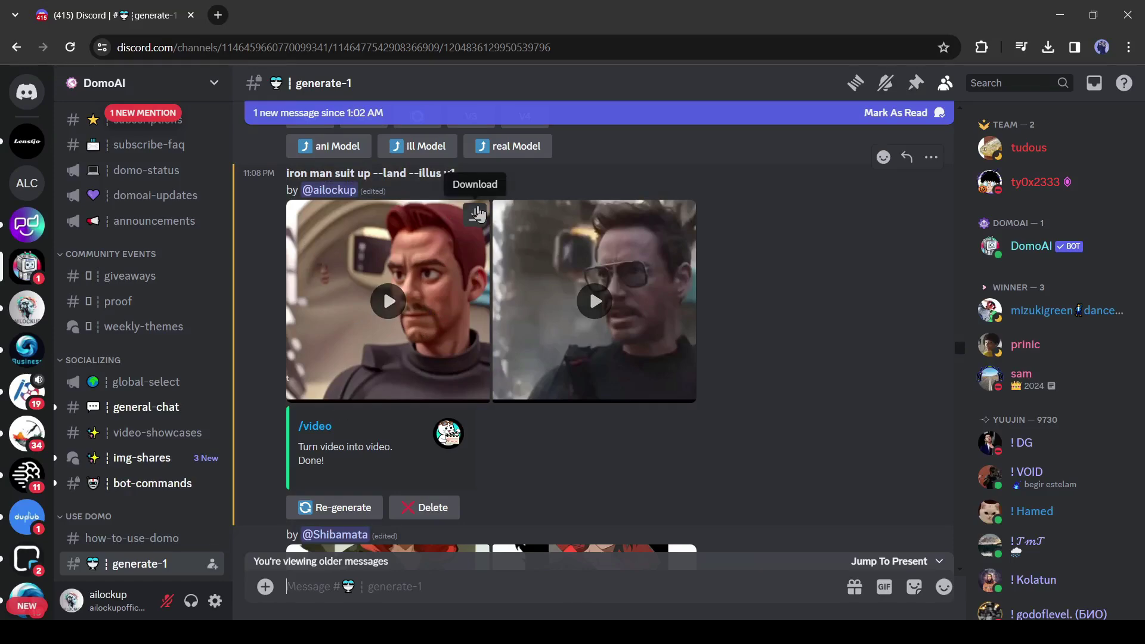
Download the generated 3D-cartoon iron man suit up video
{"action": "left_click", "coordinate": [476, 216]}
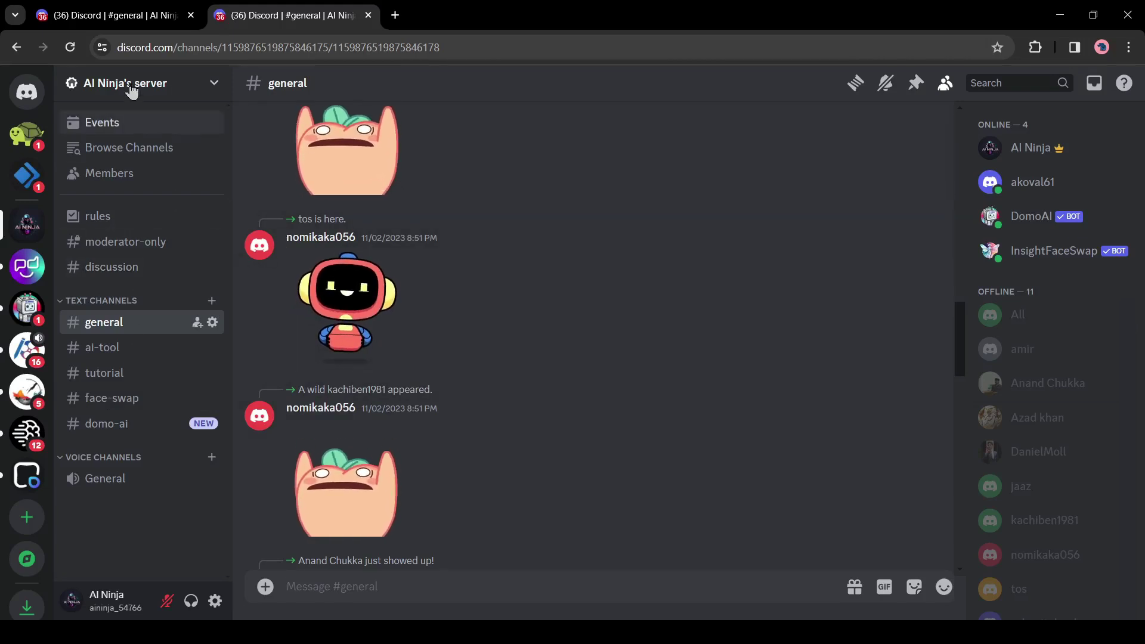
In the domo-ai channel, list DomoAI's slash commands such as /animate, /gen and /video
{"action": "left_click", "coordinate": [145, 429]}
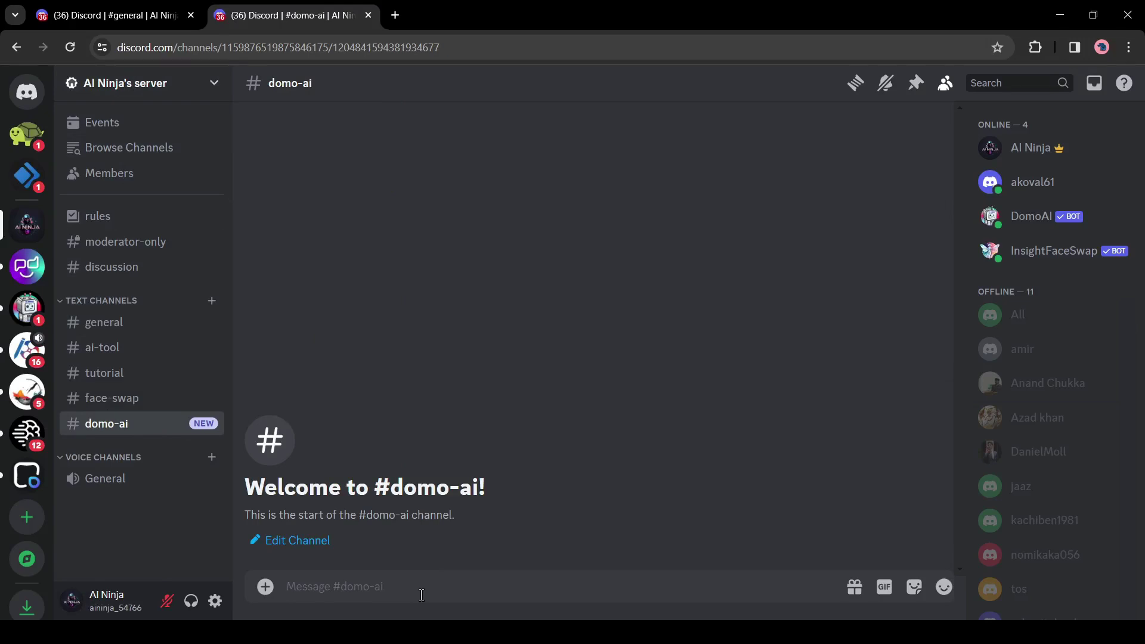
{"action": "type", "text": "/"}
{"action": "left_click", "coordinate": [268, 307]}
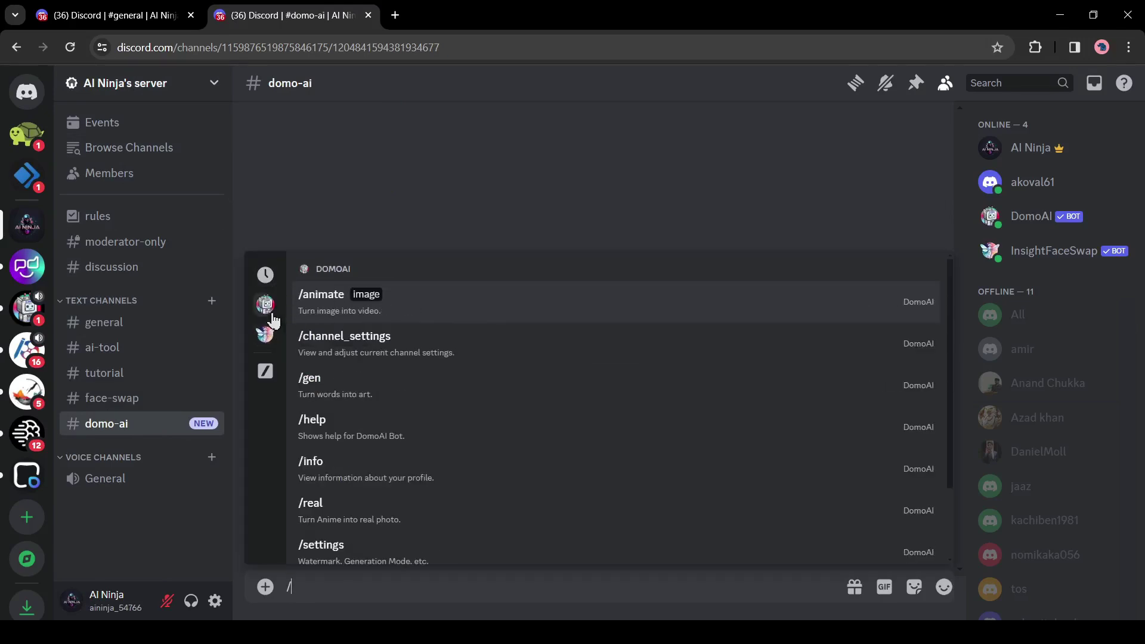
{"action": "scroll", "coordinate": [353, 448], "scroll_direction": "down", "scroll_amount": 2}
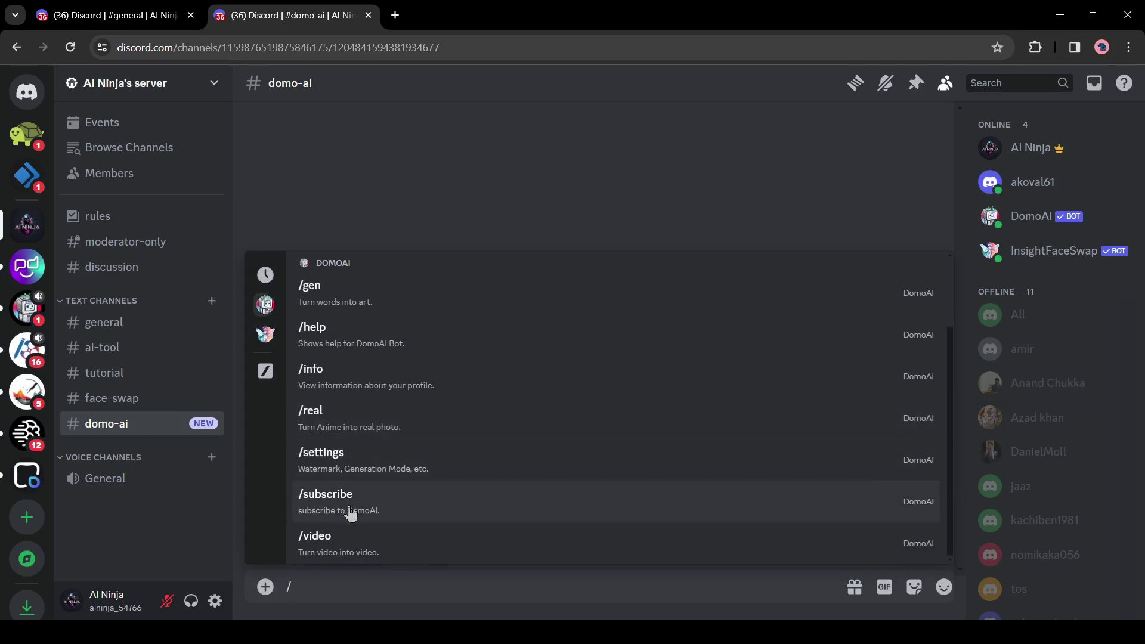
{"action": "scroll", "coordinate": [356, 547], "scroll_direction": "up", "scroll_amount": 2}
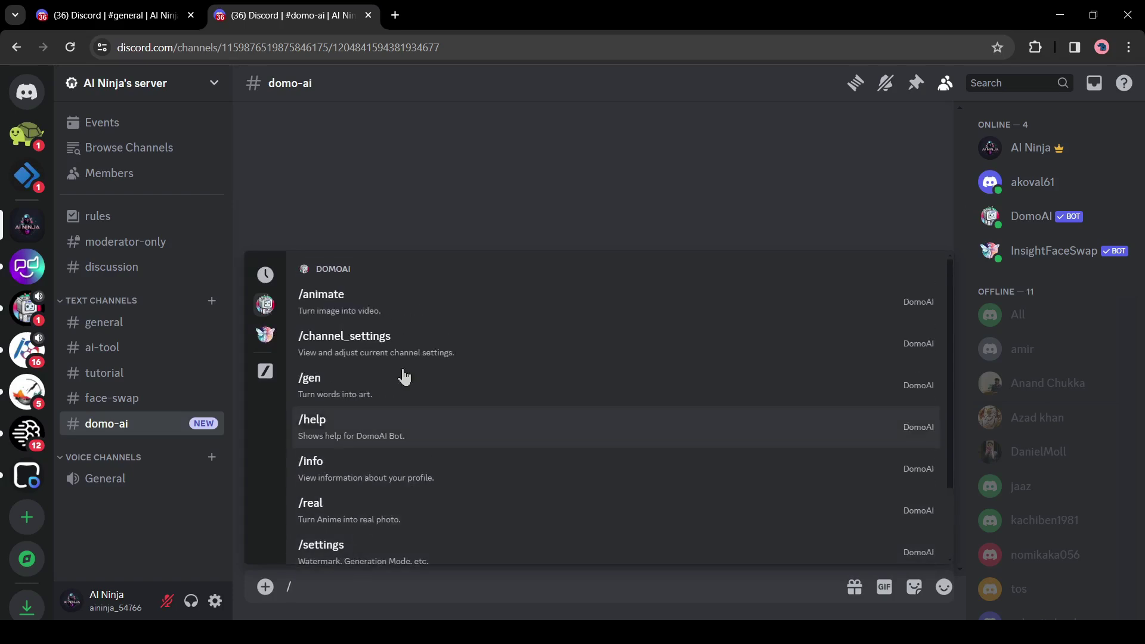